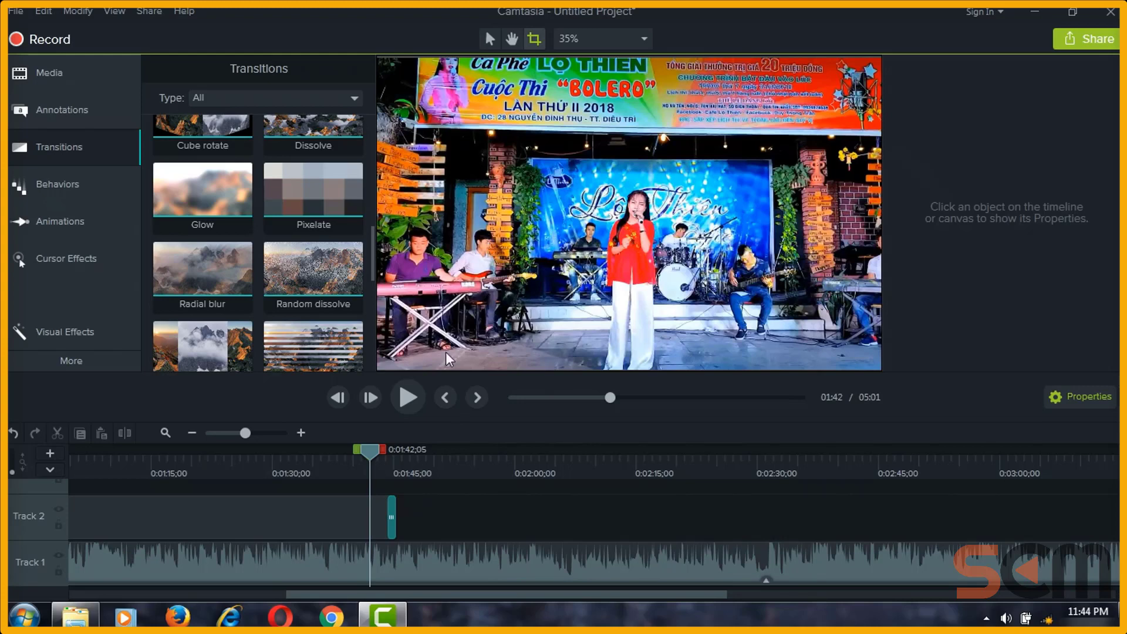
- Compare the full-frame and black-barred parts of the video on either side of the Track 2 clip's end
{"action": "left_click_drag", "start_coordinate": [372, 451], "coordinate": [427, 451]}
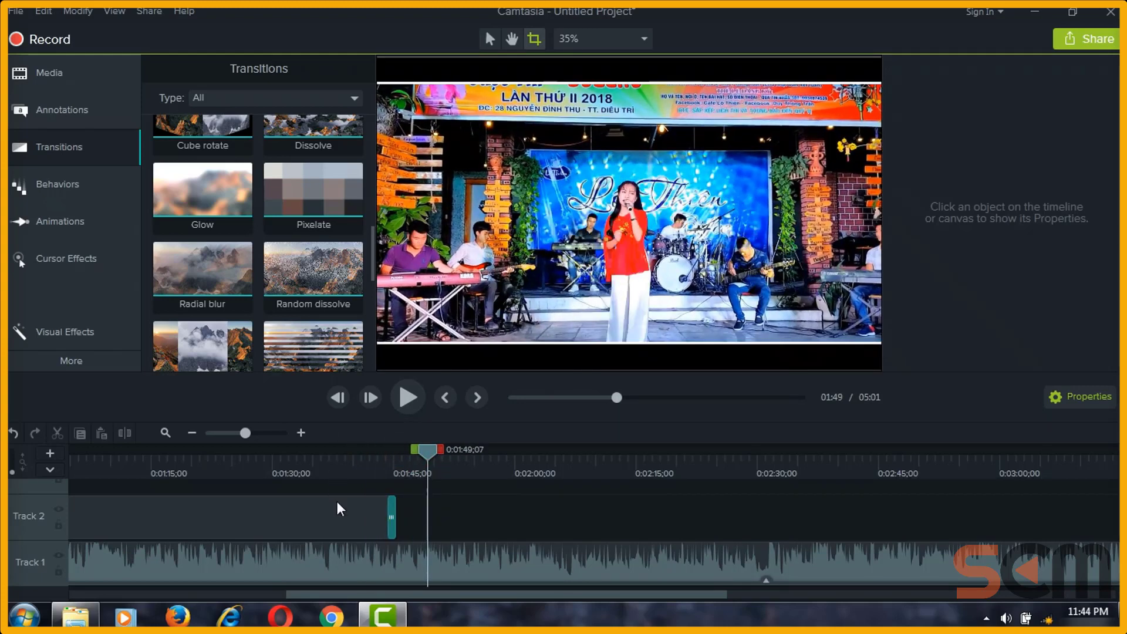
{"action": "left_click", "coordinate": [358, 464]}
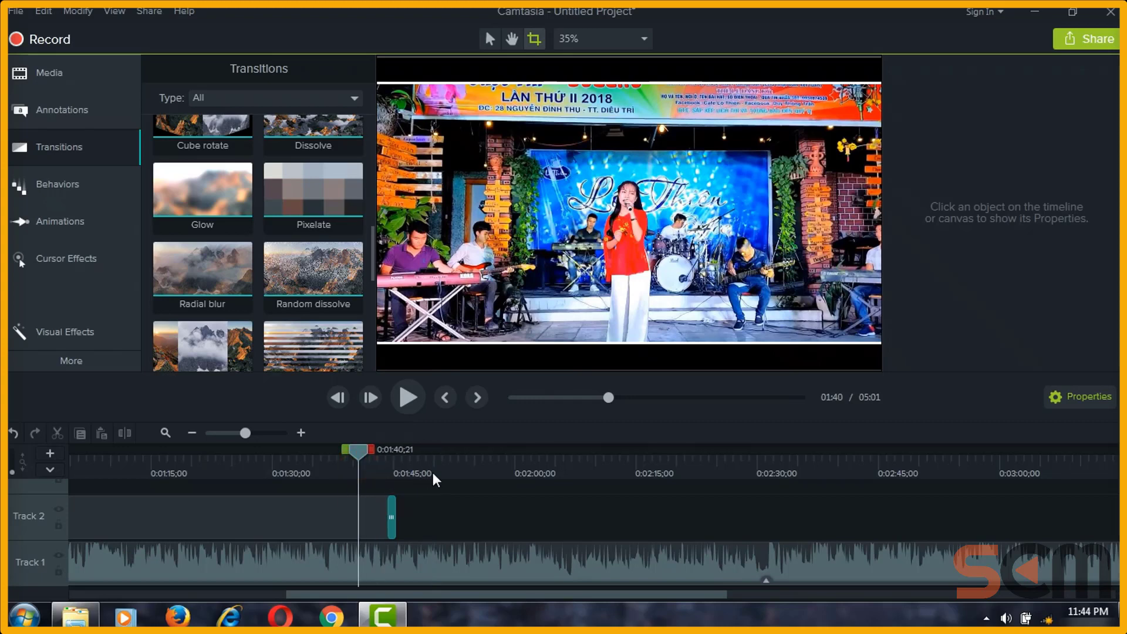
{"action": "left_click", "coordinate": [466, 469]}
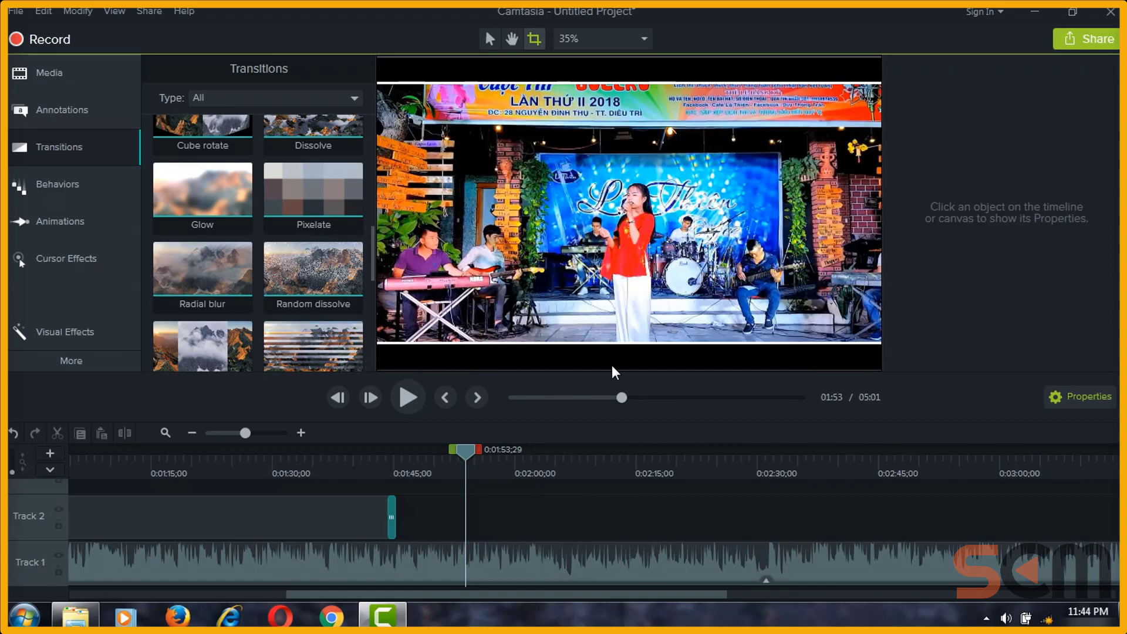
{"action": "mouse_move", "coordinate": [479, 447]}
{"action": "left_mouse_down"}
{"action": "mouse_move", "coordinate": [441, 457]}
{"action": "mouse_move", "coordinate": [496, 457]}
{"action": "left_mouse_up"}
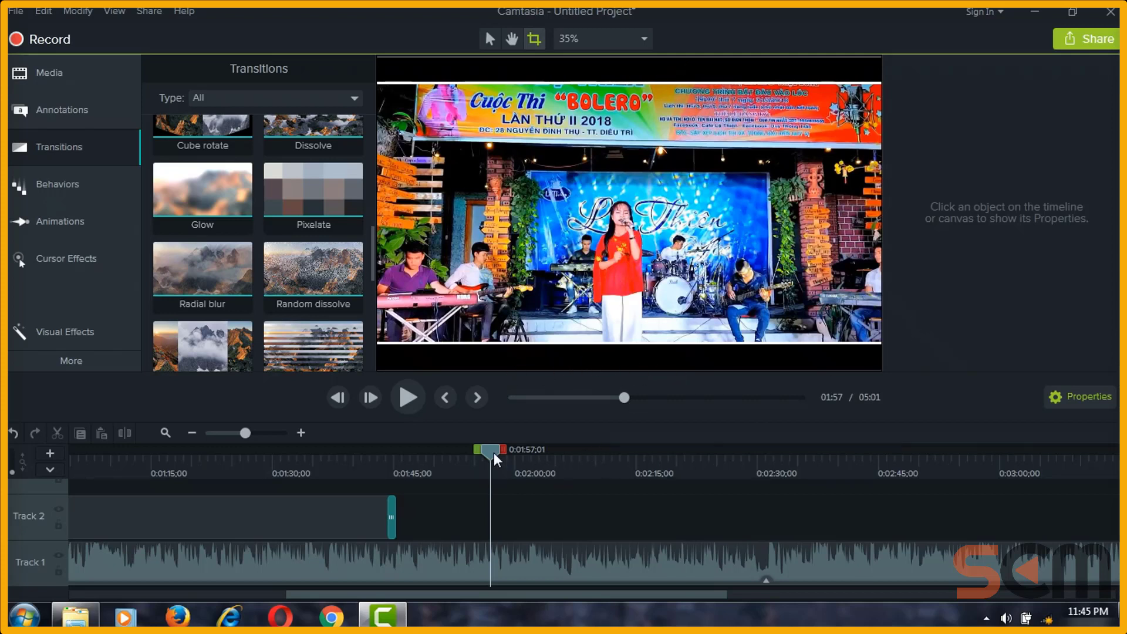
{"action": "left_click_drag", "start_coordinate": [494, 453], "coordinate": [456, 456]}
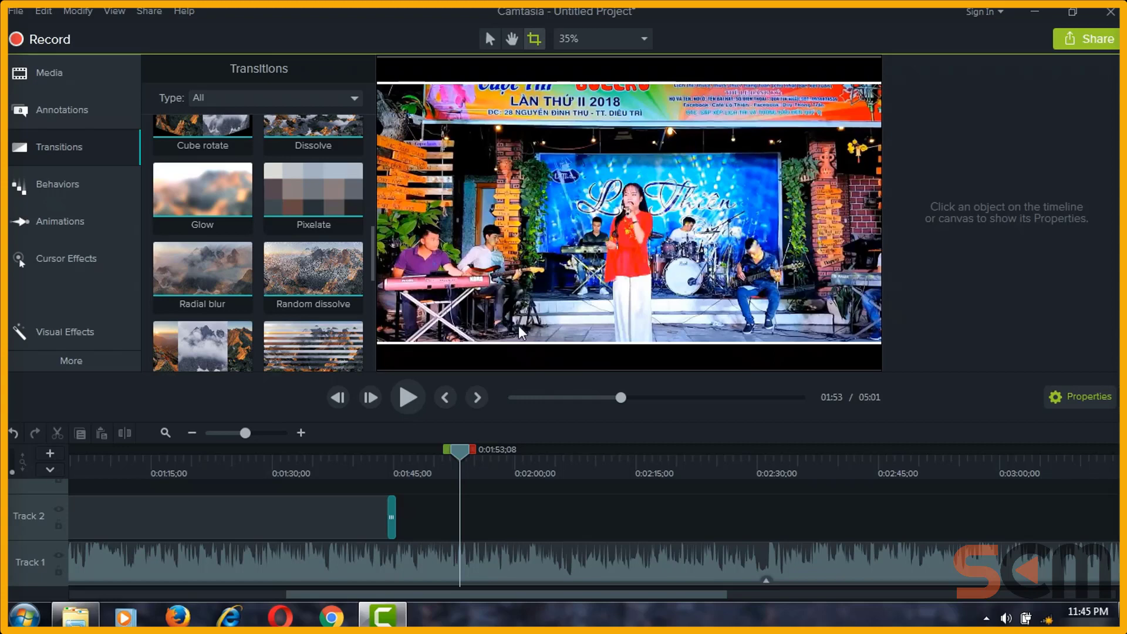
{"action": "left_click_drag", "start_coordinate": [461, 447], "coordinate": [331, 457]}
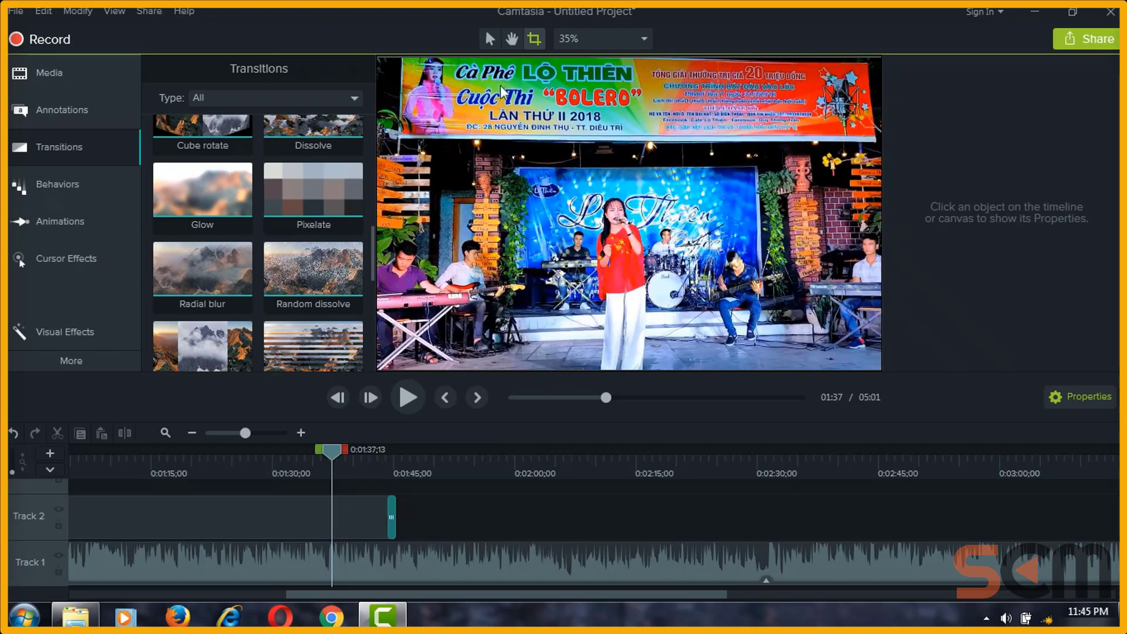
{"action": "left_click_drag", "start_coordinate": [329, 452], "coordinate": [464, 469]}
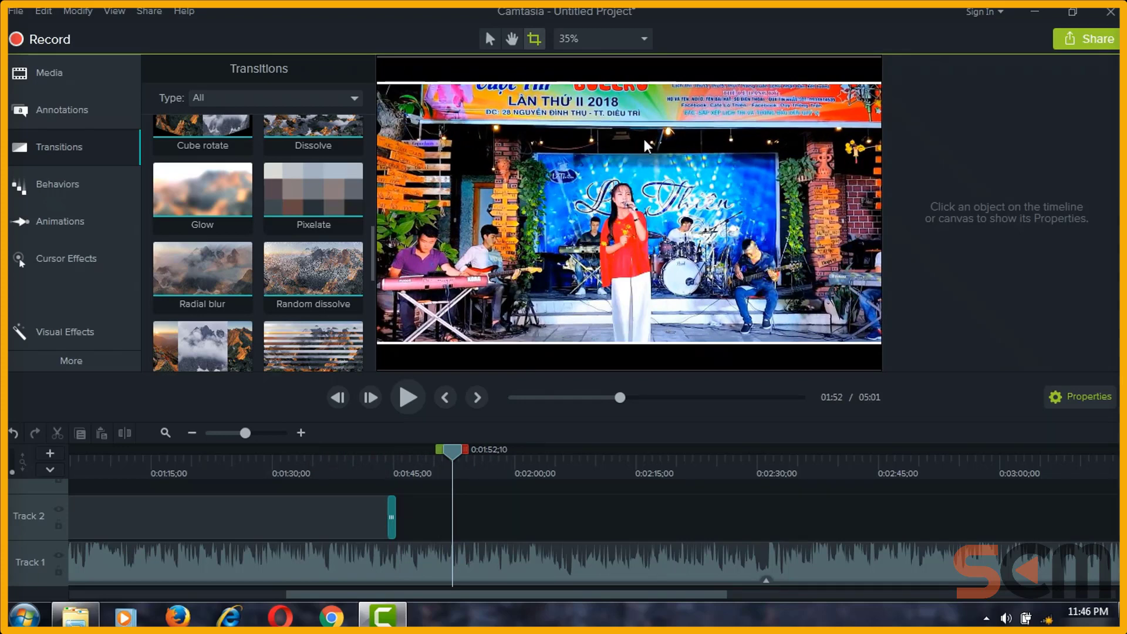
{"action": "left_click_drag", "start_coordinate": [548, 453], "coordinate": [473, 464]}
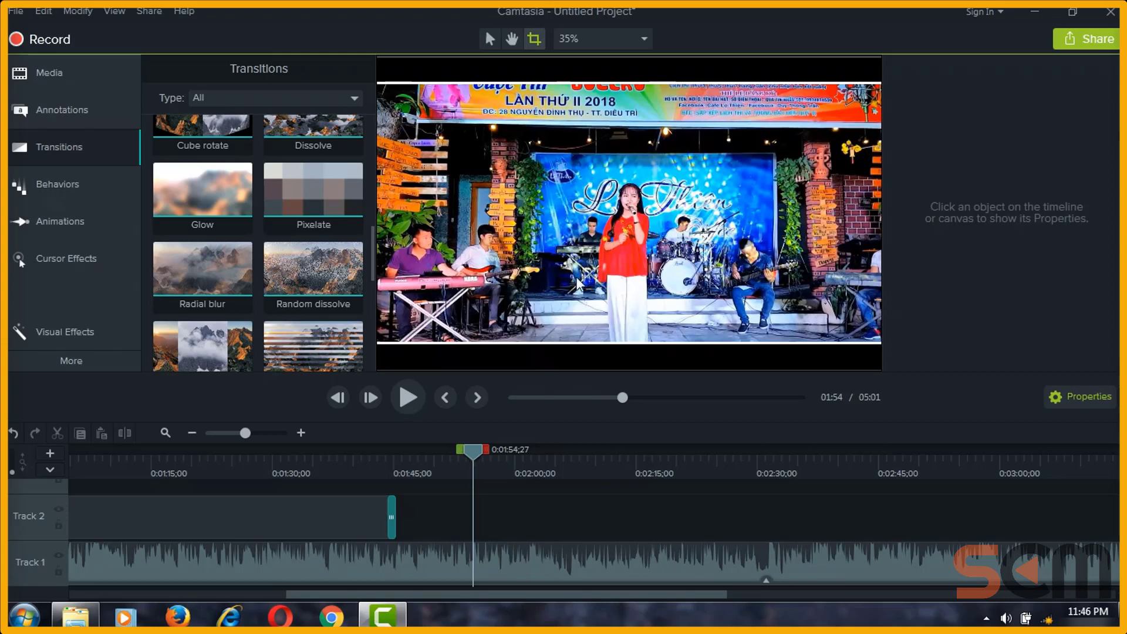
{"action": "left_click_drag", "start_coordinate": [475, 452], "coordinate": [561, 471]}
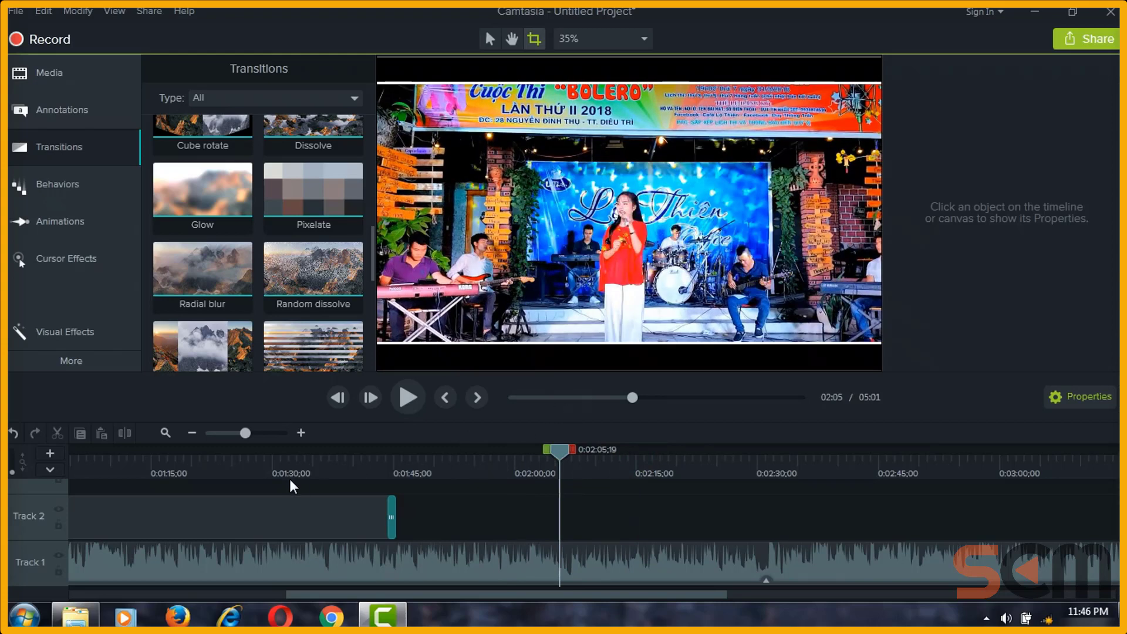
{"action": "left_click_drag", "start_coordinate": [246, 436], "coordinate": [240, 438]}
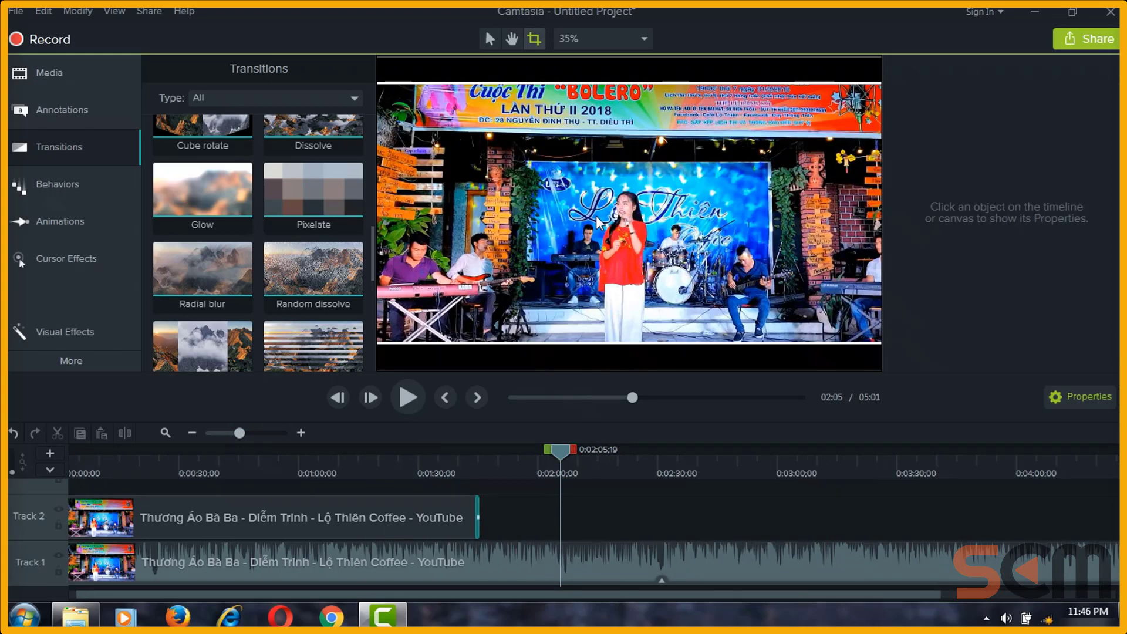
{"action": "left_click", "coordinate": [432, 460]}
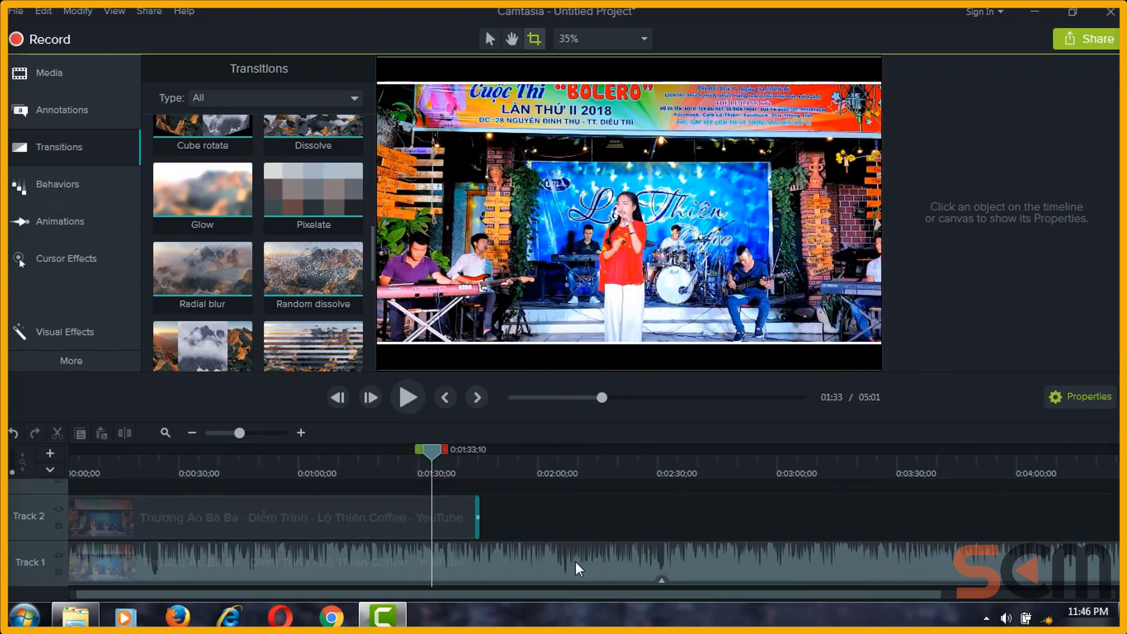
- Delete the video clips from Track 1 and Track 2 so the timeline is empty
{"action": "left_click", "coordinate": [547, 562]}
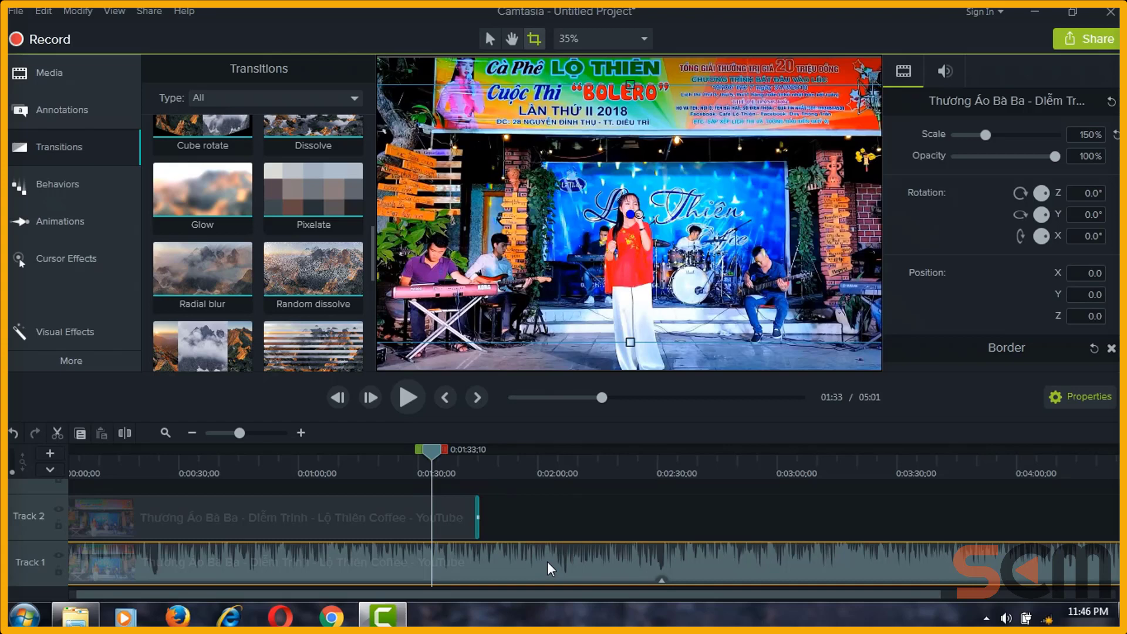
{"action": "right_click", "coordinate": [473, 554]}
{"action": "left_click", "coordinate": [667, 514]}
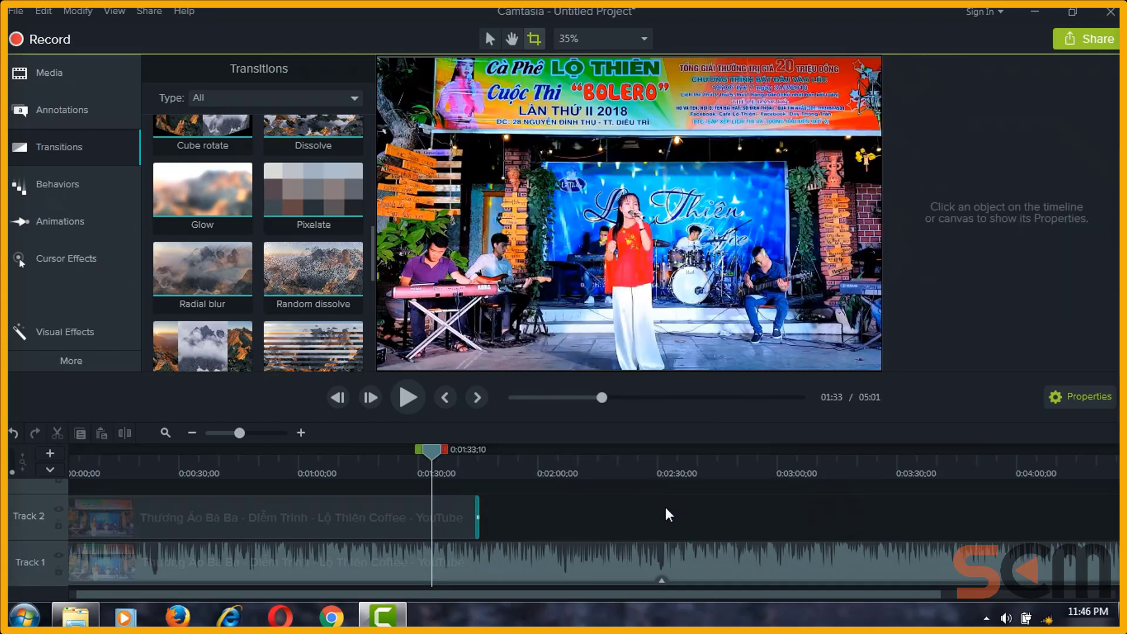
{"action": "left_click", "coordinate": [455, 549]}
{"action": "left_click", "coordinate": [539, 497]}
{"action": "right_click", "coordinate": [412, 554]}
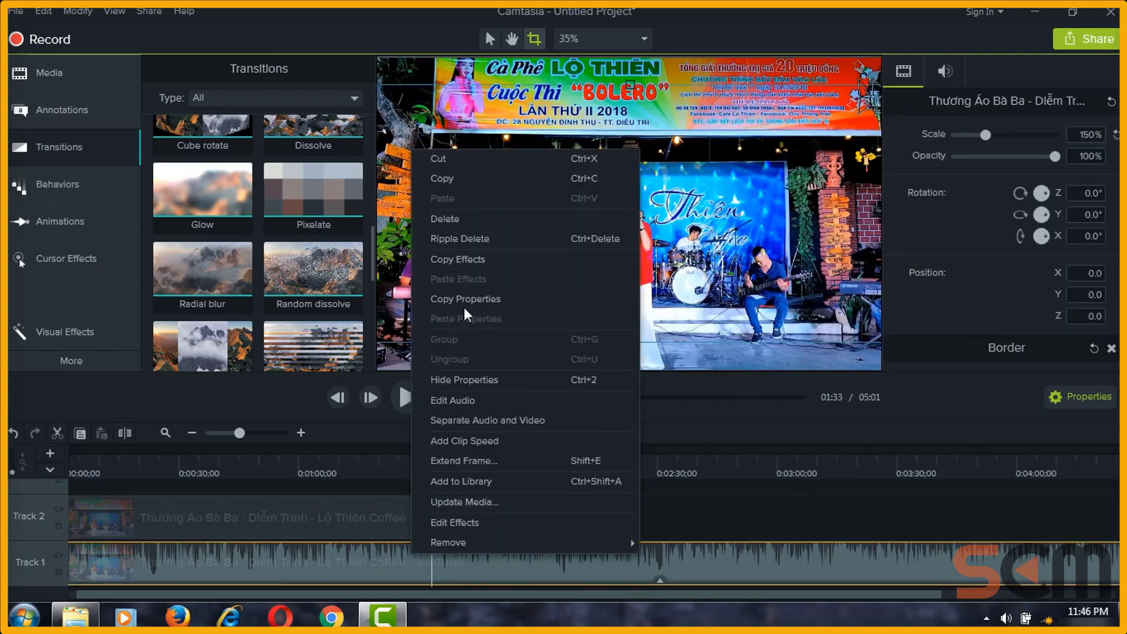
{"action": "left_click", "coordinate": [363, 527]}
{"action": "right_click", "coordinate": [381, 531]}
{"action": "left_click", "coordinate": [443, 196]}
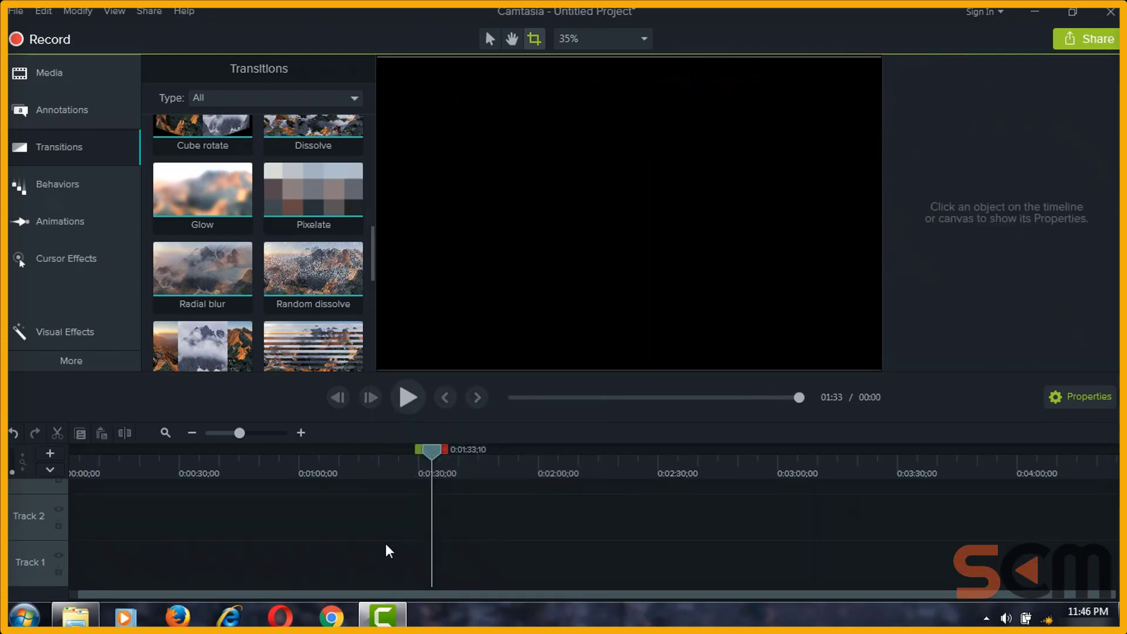
- Add the "Thương Áo Bà Ba" video from the Media Bin to Track 1, starting at 0:00
{"action": "left_click", "coordinate": [158, 478]}
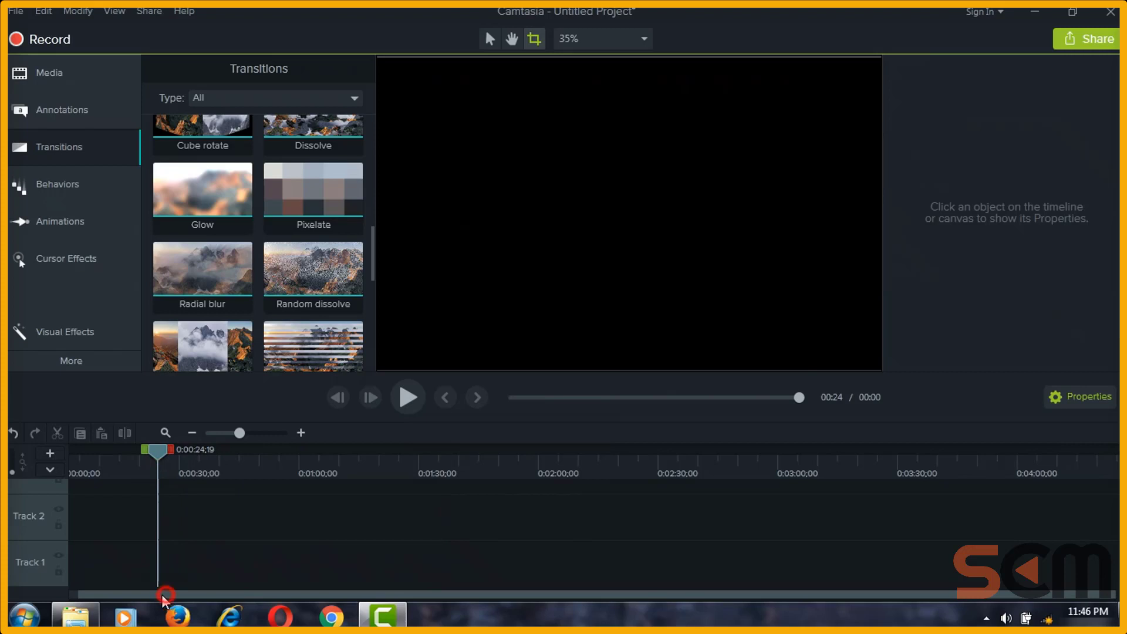
{"action": "left_click_drag", "start_coordinate": [164, 594], "coordinate": [120, 596]}
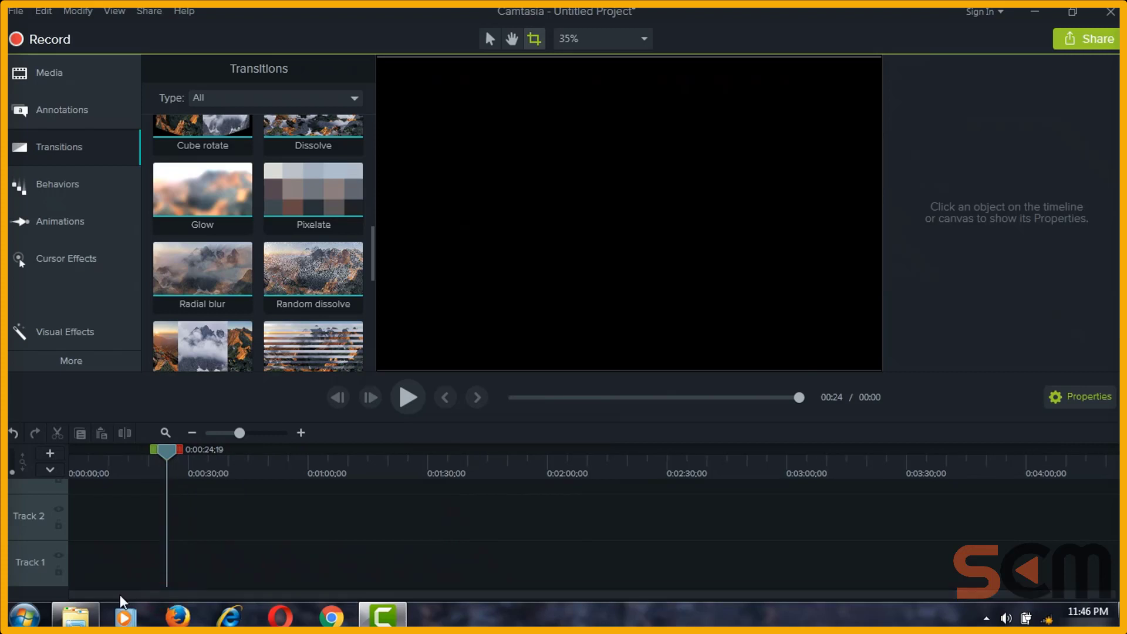
{"action": "left_click", "coordinate": [37, 68]}
{"action": "right_click", "coordinate": [193, 159]}
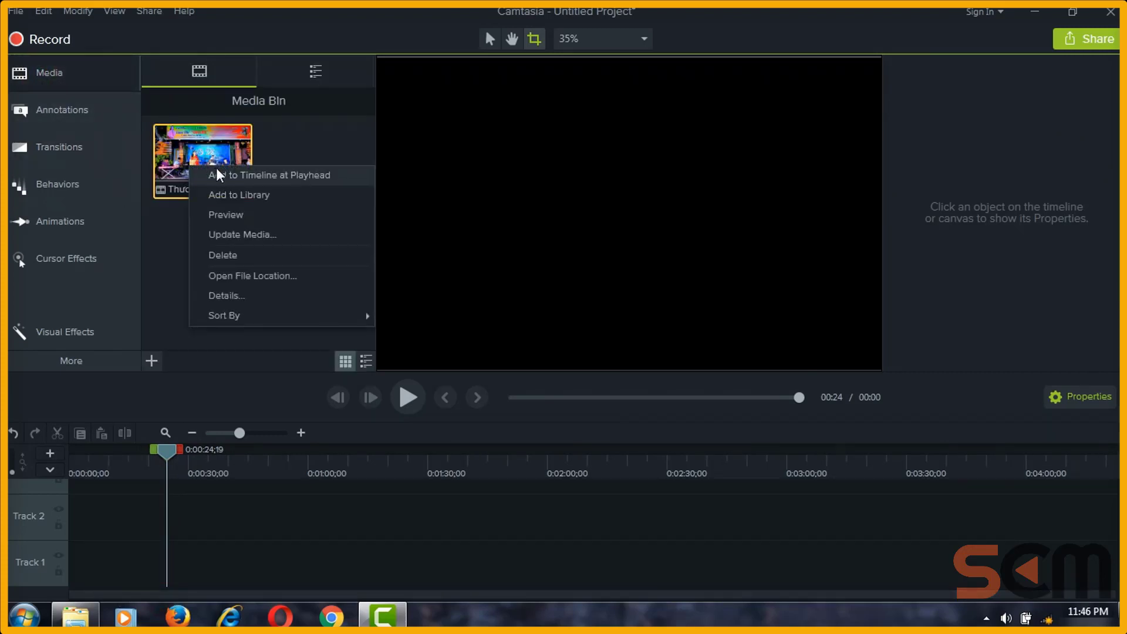
{"action": "left_click", "coordinate": [218, 174]}
{"action": "left_click_drag", "start_coordinate": [258, 555], "coordinate": [93, 552]}
- Scale the Track 1 video to fit the canvas and preview it at about 1:00
{"action": "left_click_drag", "start_coordinate": [167, 455], "coordinate": [277, 456]}
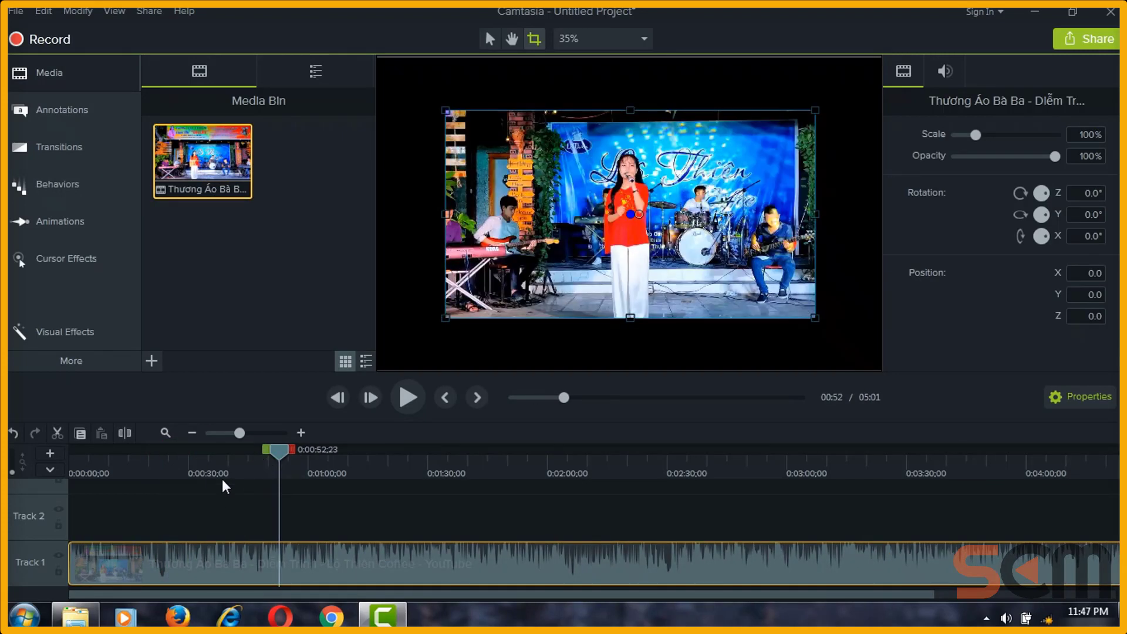
{"action": "left_click", "coordinate": [489, 39]}
{"action": "right_click", "coordinate": [487, 176]}
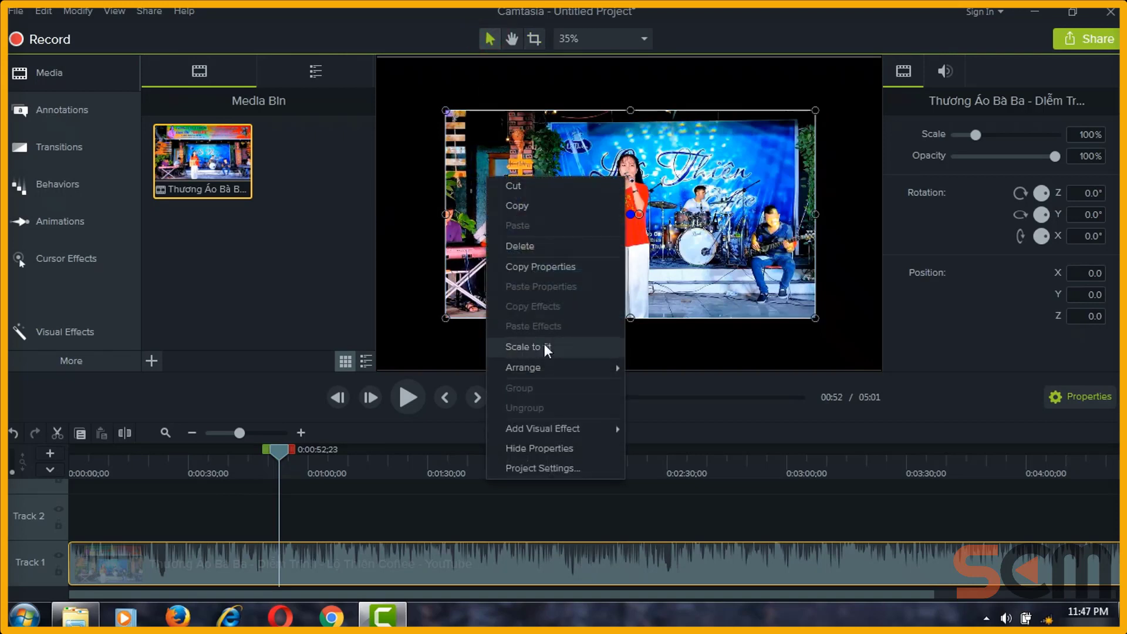
{"action": "left_click", "coordinate": [544, 344]}
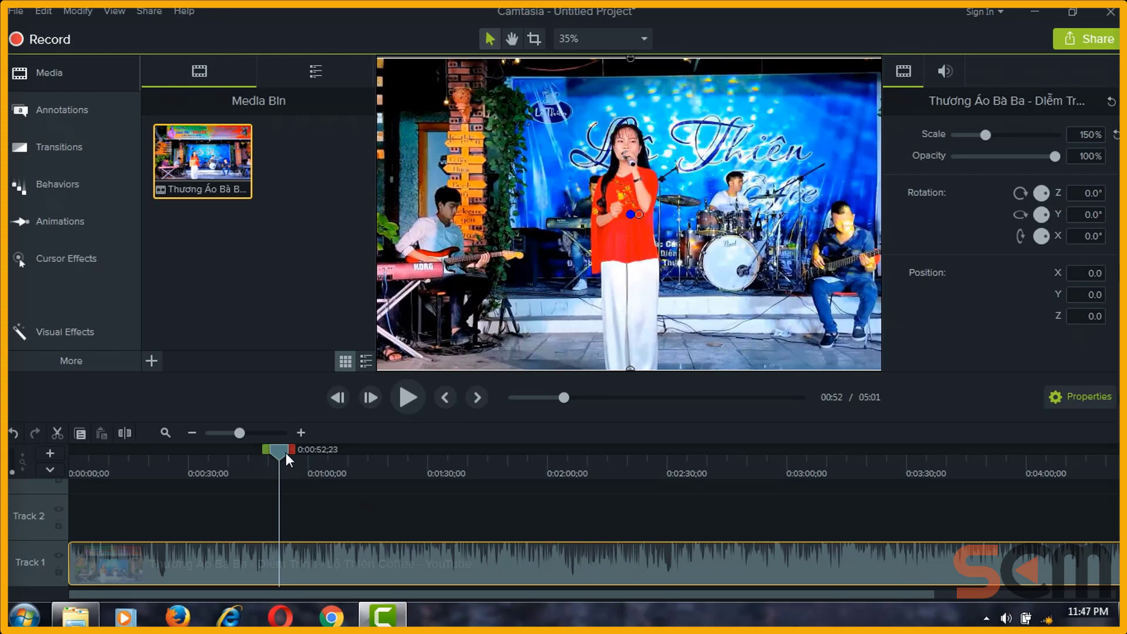
{"action": "left_click_drag", "start_coordinate": [285, 452], "coordinate": [309, 469]}
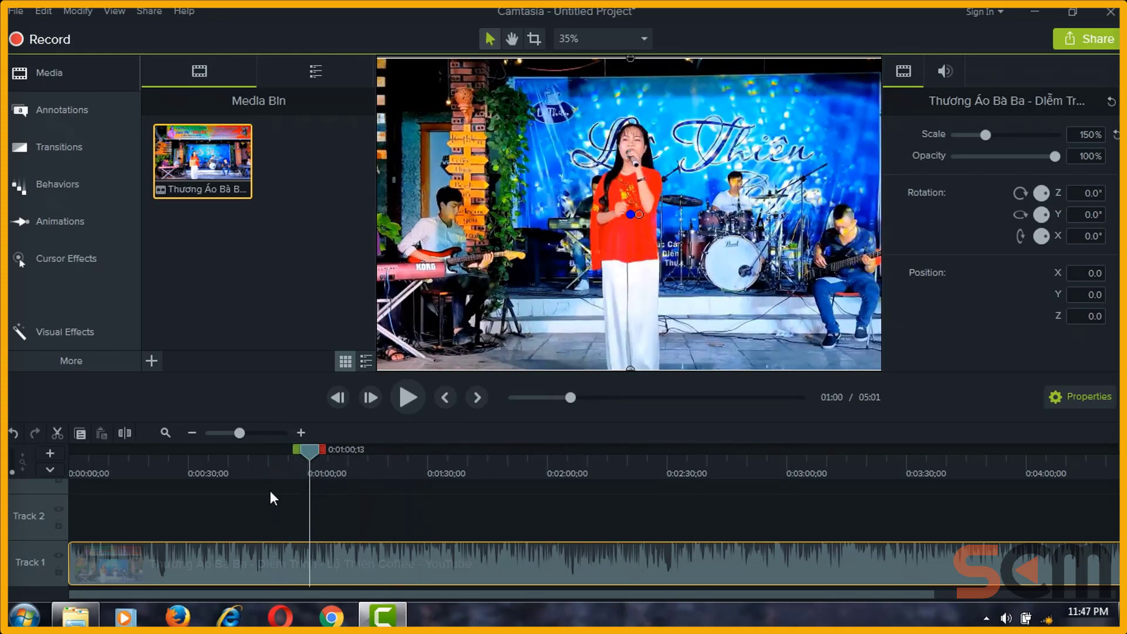
{"action": "left_click", "coordinate": [270, 492]}
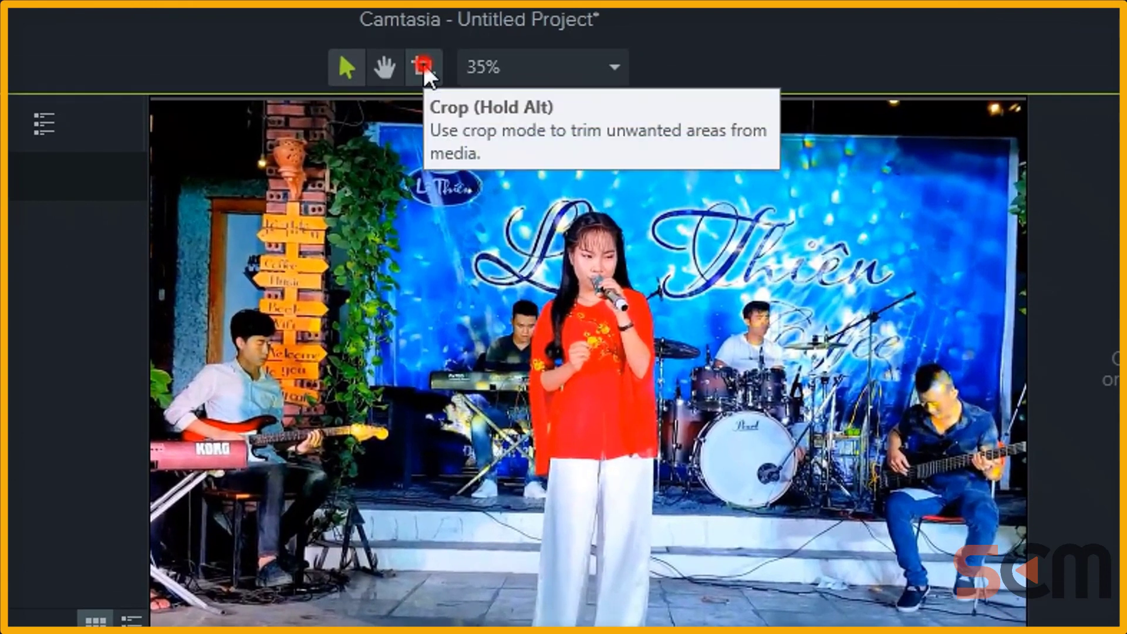
- Crop a narrow strip off the video's top edge in Crop mode to leave a black bar
{"action": "left_click", "coordinate": [423, 64]}
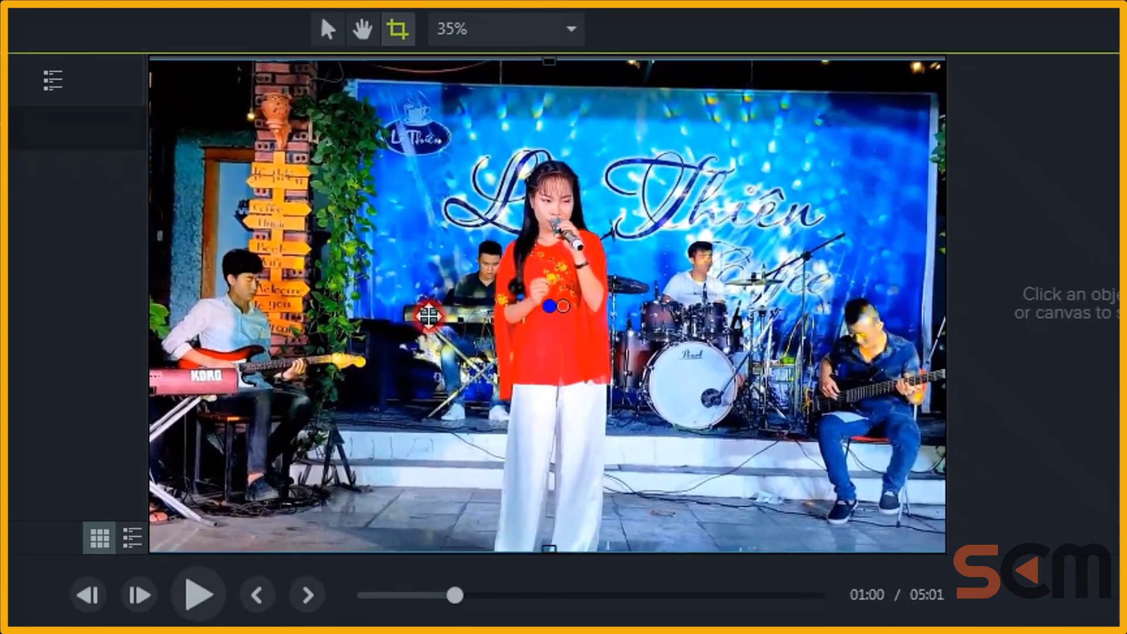
{"action": "left_click", "coordinate": [633, 123]}
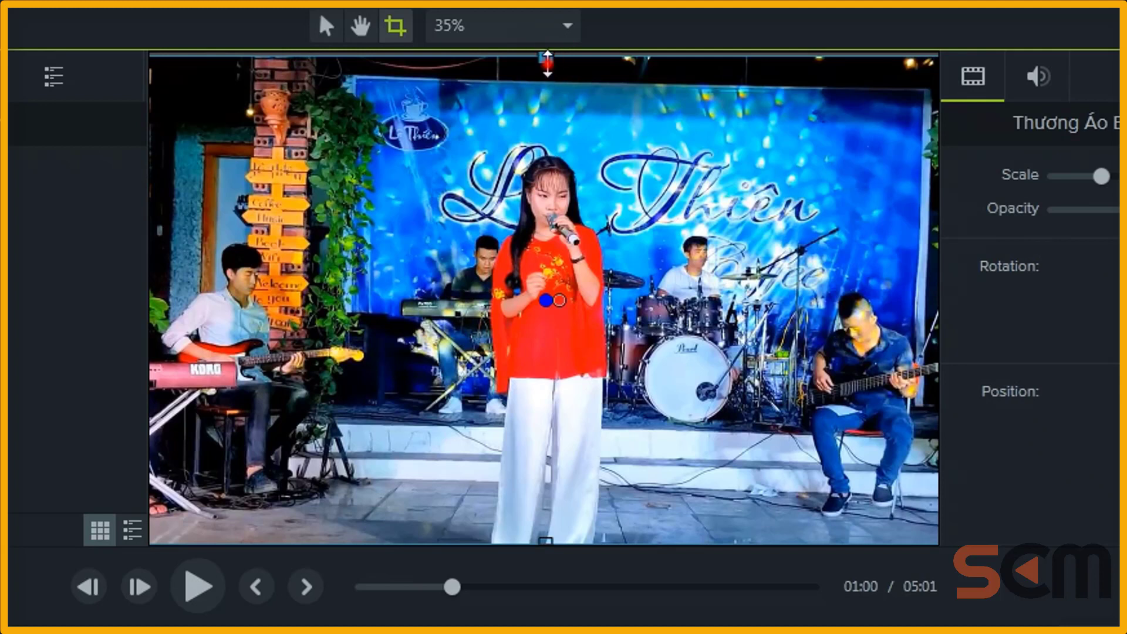
{"action": "left_click_drag", "start_coordinate": [547, 63], "coordinate": [546, 77]}
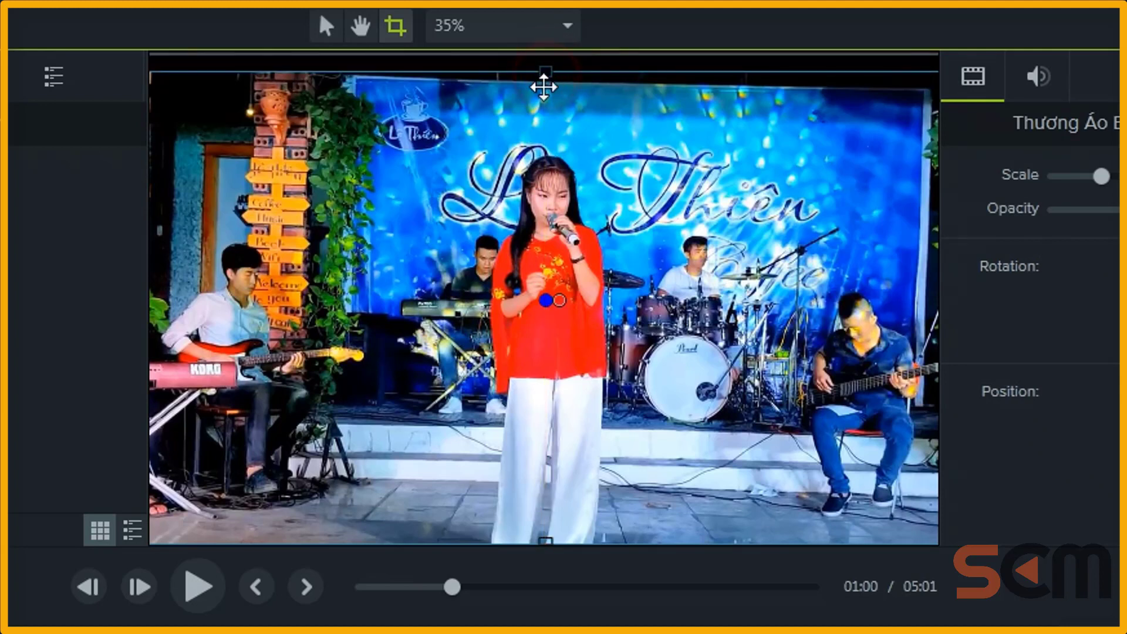
{"action": "left_click_drag", "start_coordinate": [544, 67], "coordinate": [543, 85]}
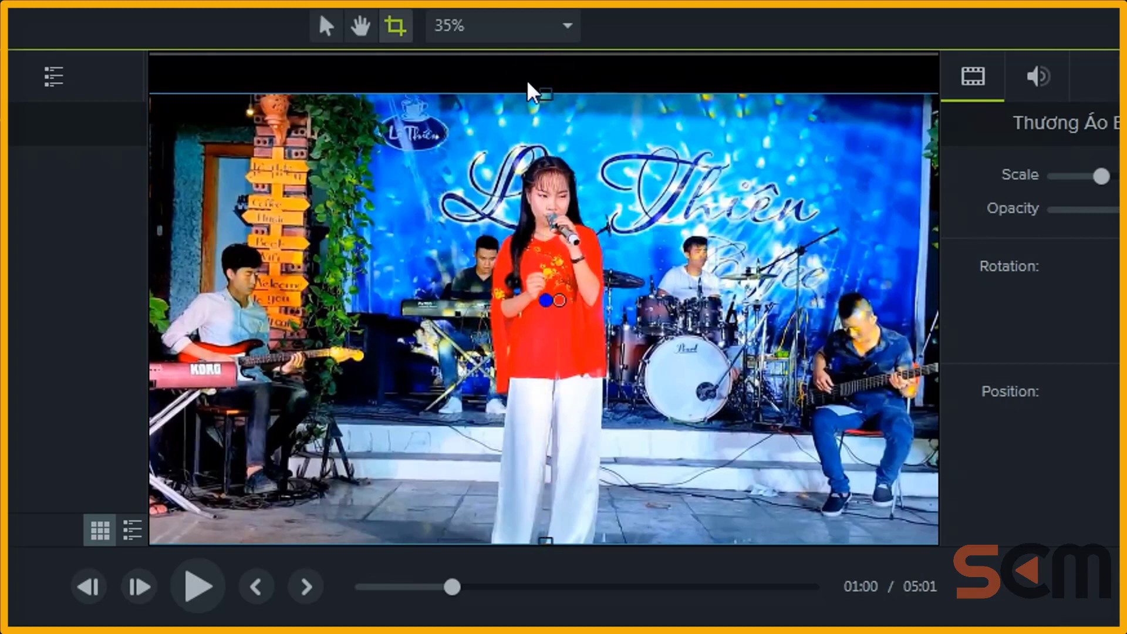
- Crop the video's bottom edge to leave a black bar matching the top one, and preview the result at several points up to about 1:23
{"action": "left_click", "coordinate": [547, 541]}
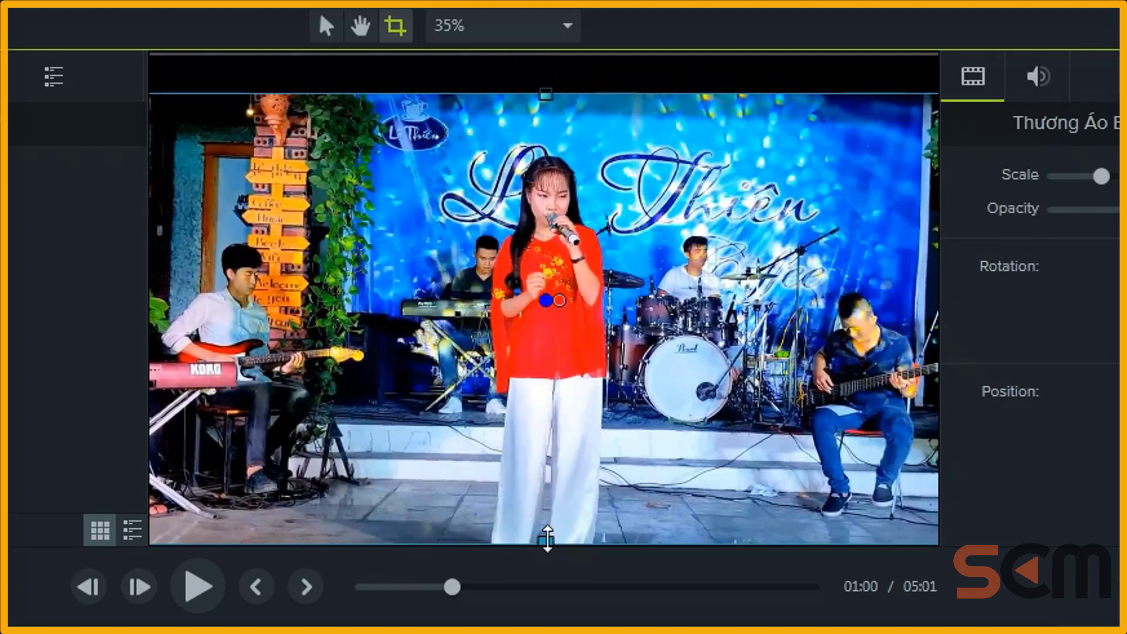
{"action": "left_click", "coordinate": [547, 536]}
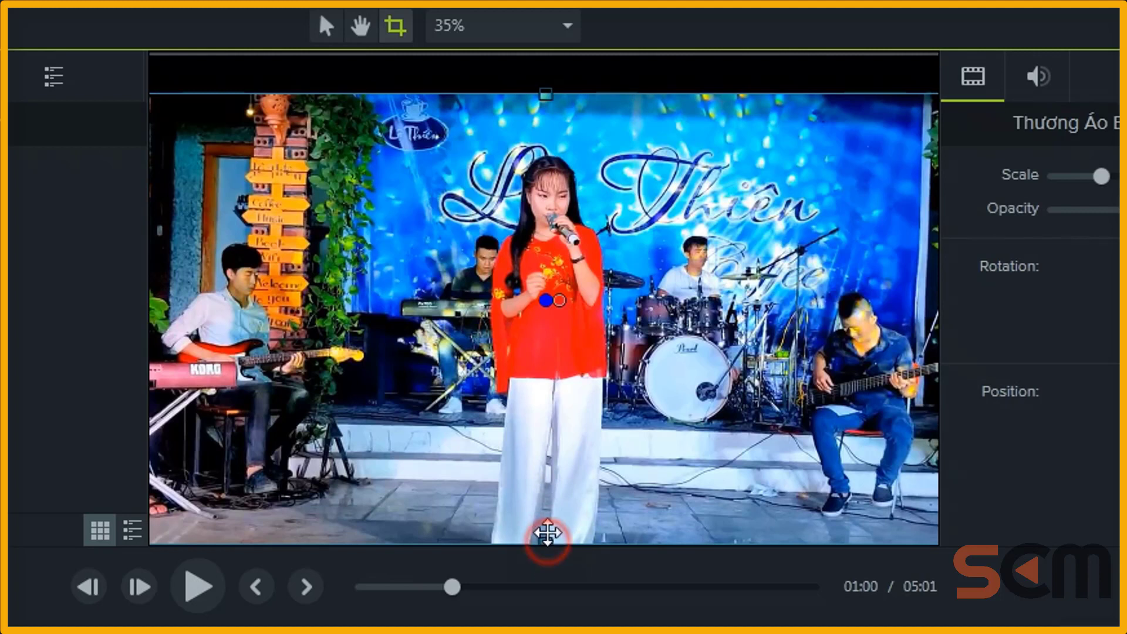
{"action": "left_click", "coordinate": [546, 534]}
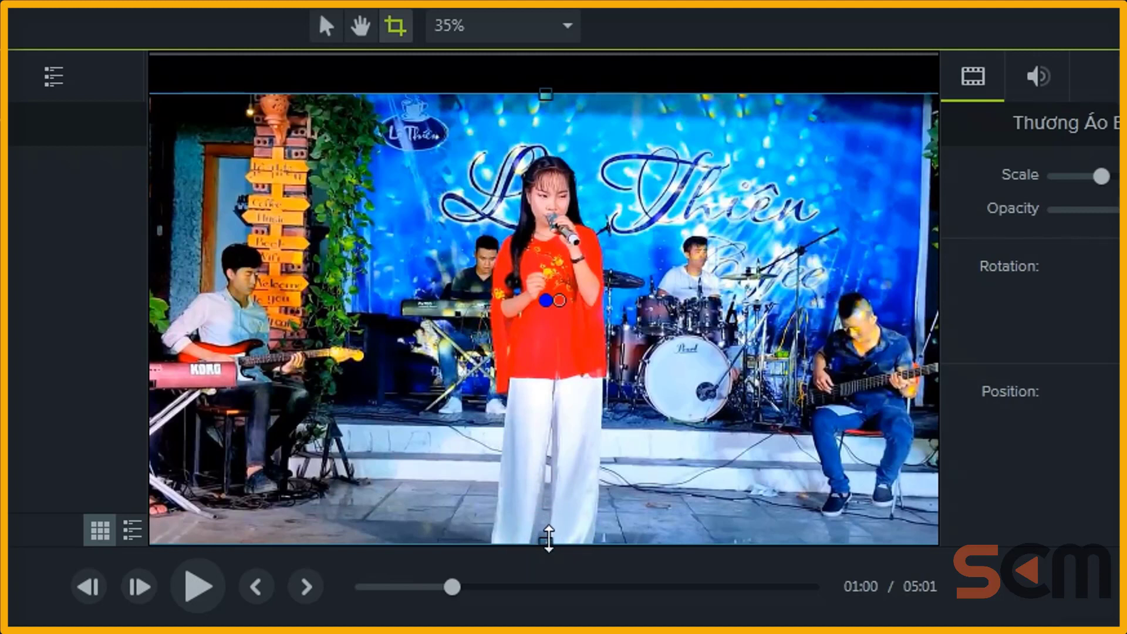
{"action": "left_click", "coordinate": [545, 538]}
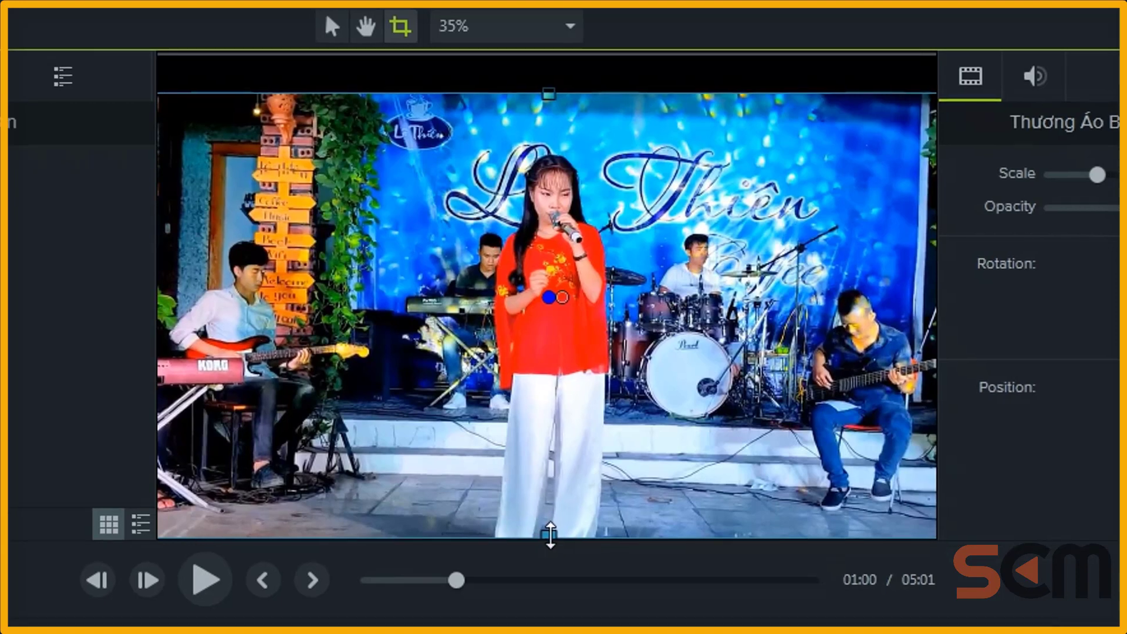
{"action": "left_click", "coordinate": [549, 539]}
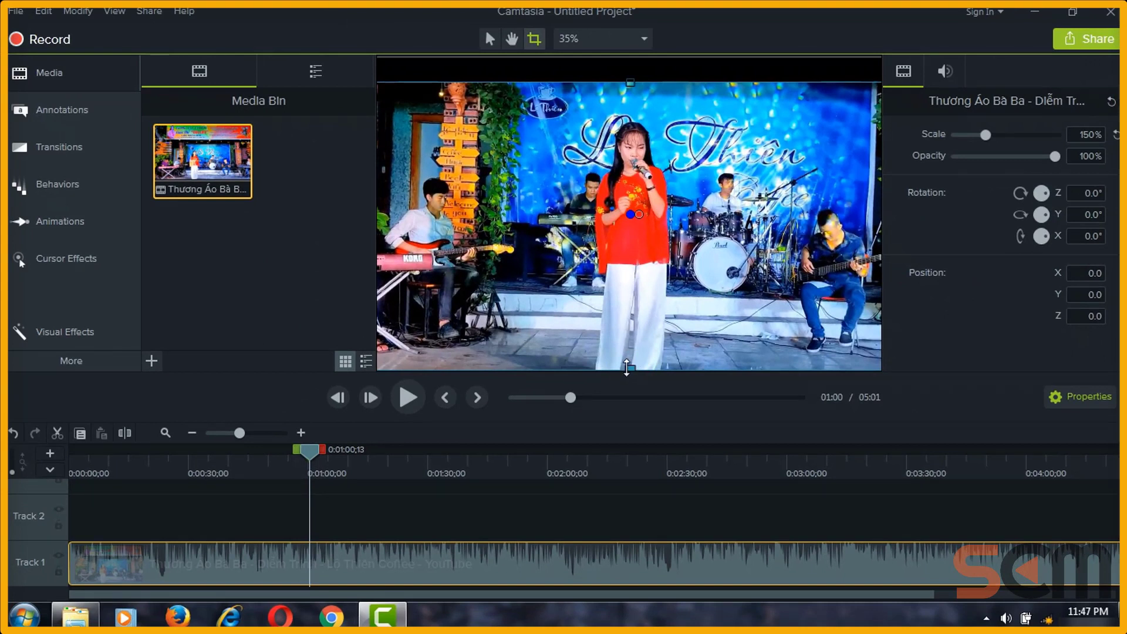
{"action": "left_click_drag", "start_coordinate": [630, 370], "coordinate": [630, 344]}
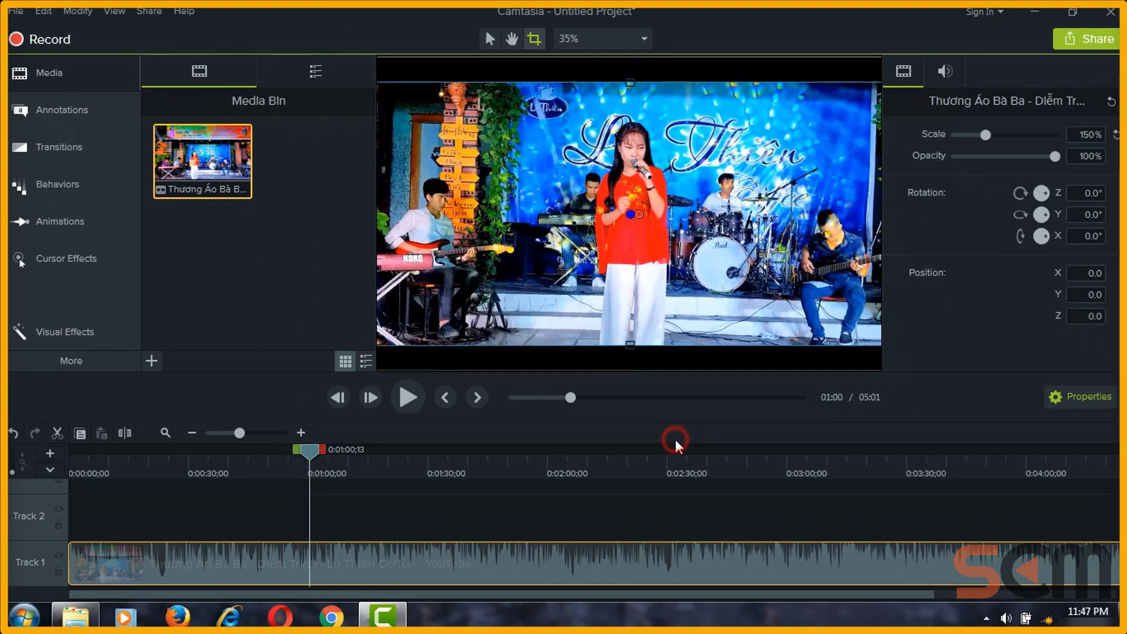
{"action": "left_click", "coordinate": [463, 524]}
{"action": "left_click", "coordinate": [400, 471]}
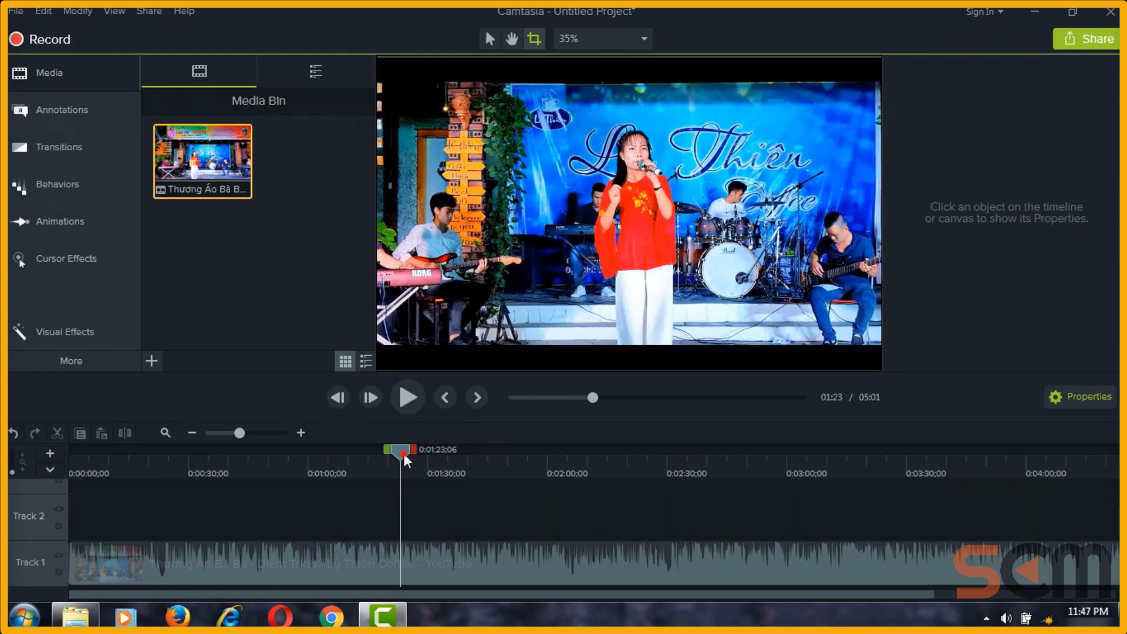
{"action": "left_click", "coordinate": [276, 464]}
{"action": "left_click", "coordinate": [389, 467]}
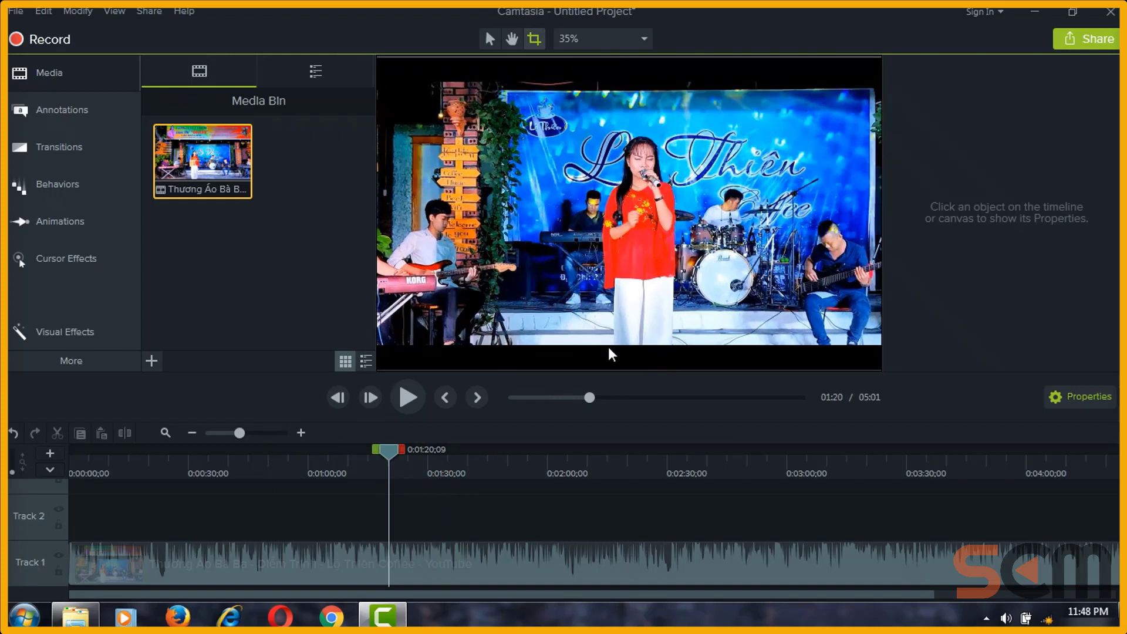
- Apply the Border visual effect to the Track 1 video and set its thickness to 8
{"action": "left_click", "coordinate": [529, 549]}
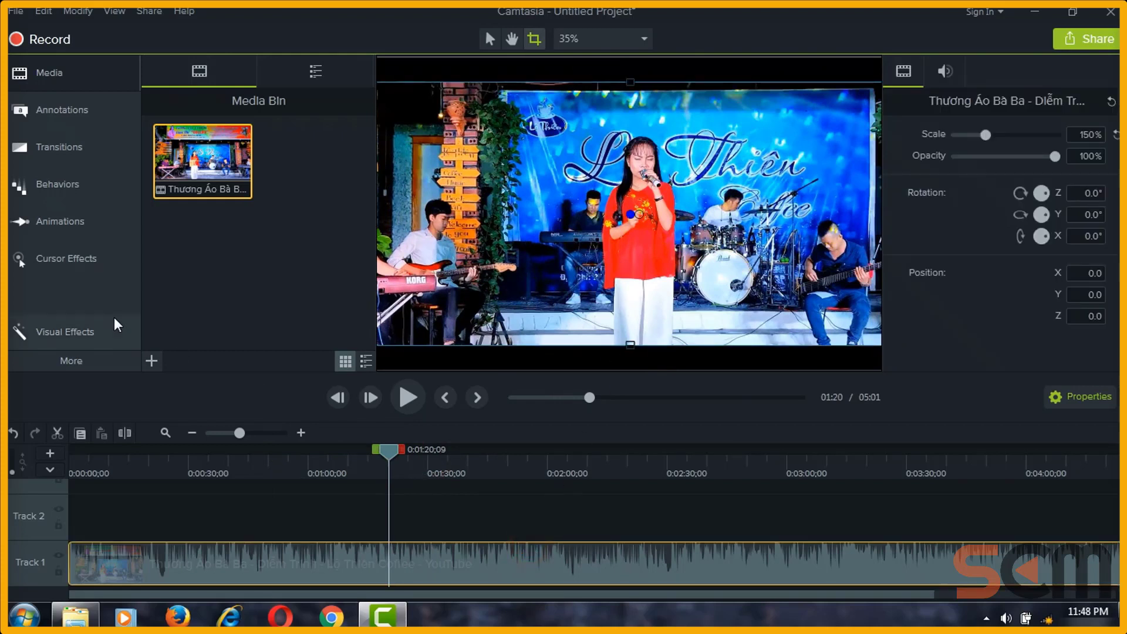
{"action": "left_click", "coordinate": [72, 331]}
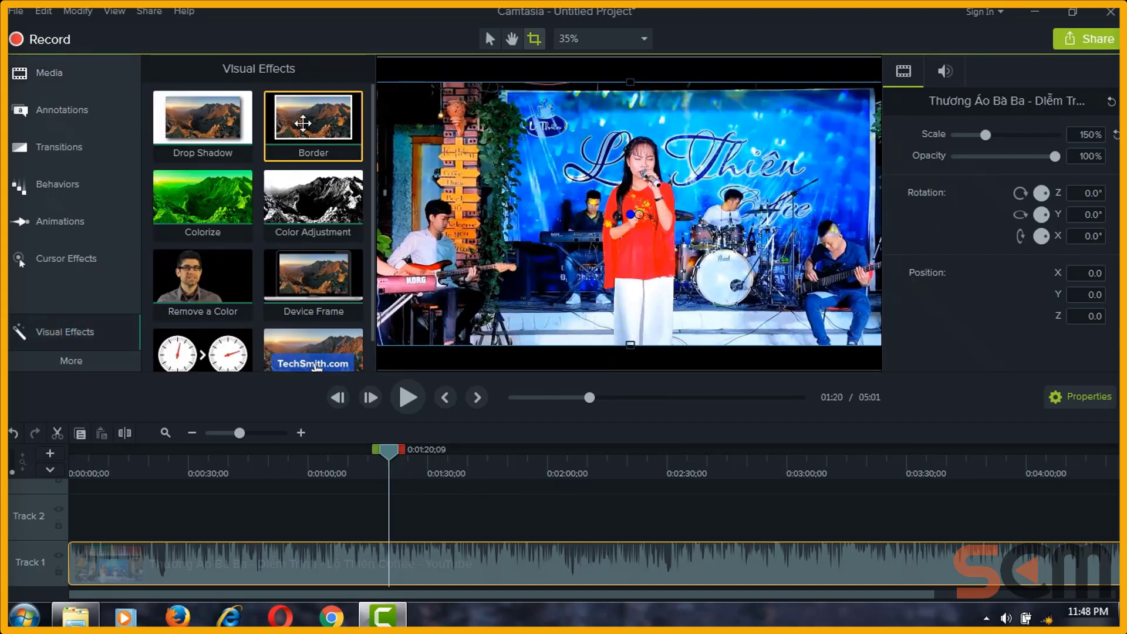
{"action": "left_click_drag", "start_coordinate": [303, 122], "coordinate": [470, 568]}
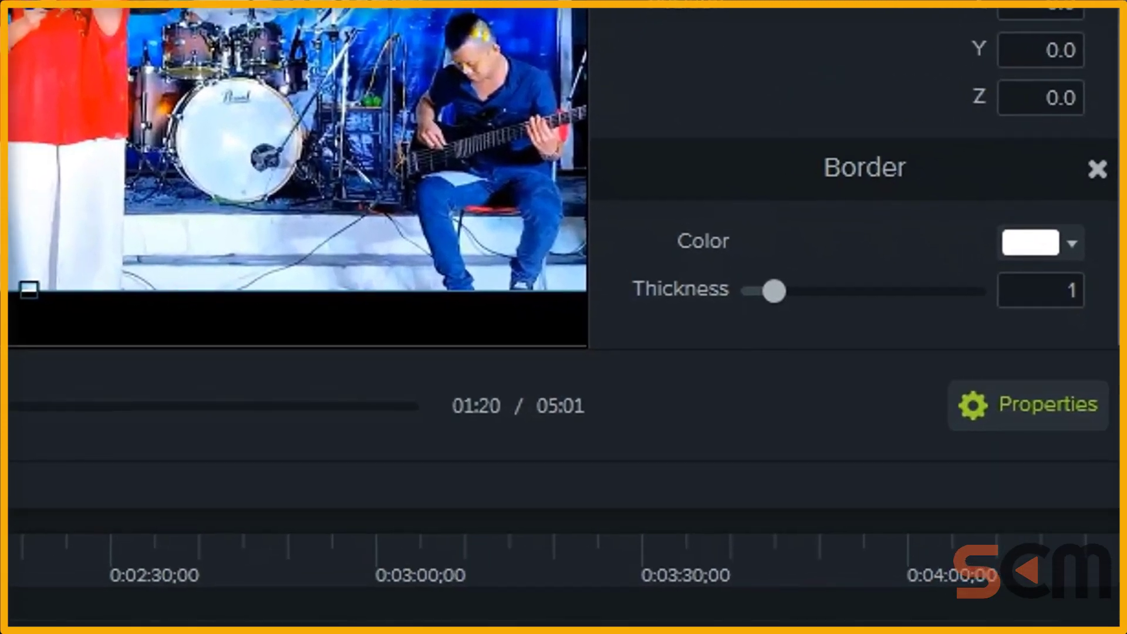
{"action": "left_click_drag", "start_coordinate": [770, 292], "coordinate": [926, 293]}
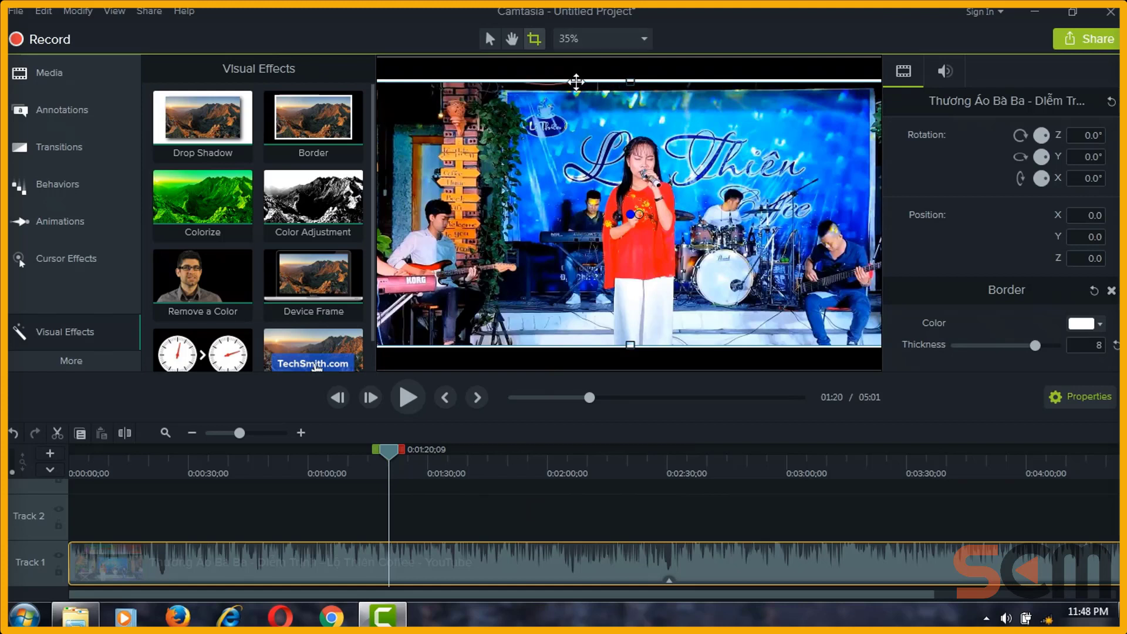
{"action": "left_click", "coordinate": [648, 501]}
- Try orange (#F7AC08) and yellow (#E3F705) as the Track 1 video's border color, and preview the yellow border at about 1:12
{"action": "left_click", "coordinate": [696, 550]}
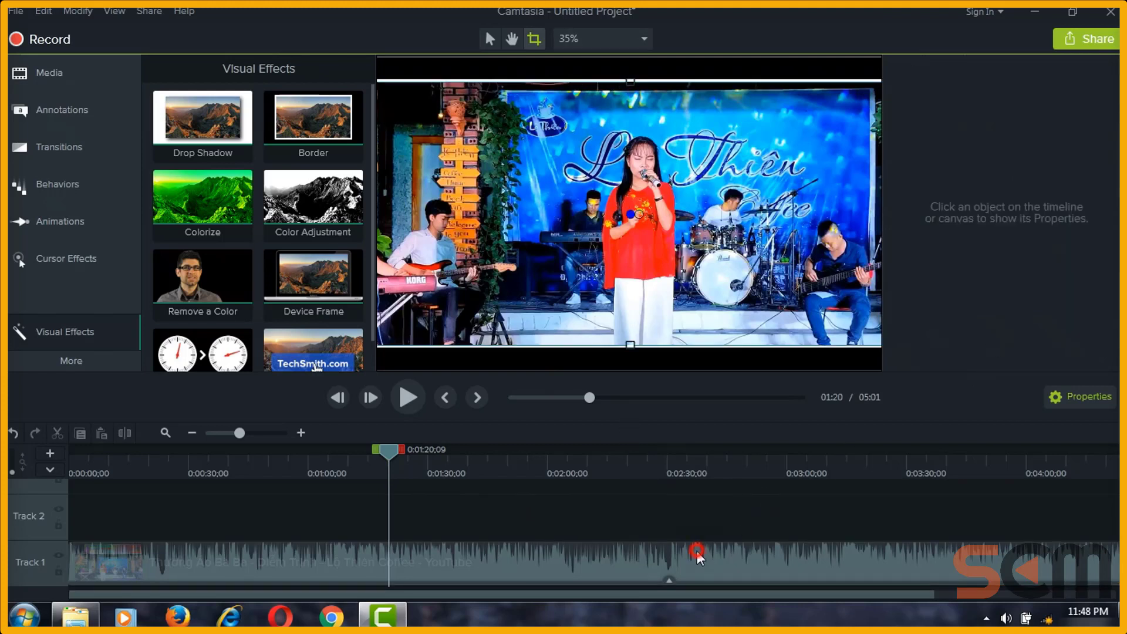
{"action": "scroll", "coordinate": [1018, 294], "scroll_direction": "down", "scroll_amount": 2}
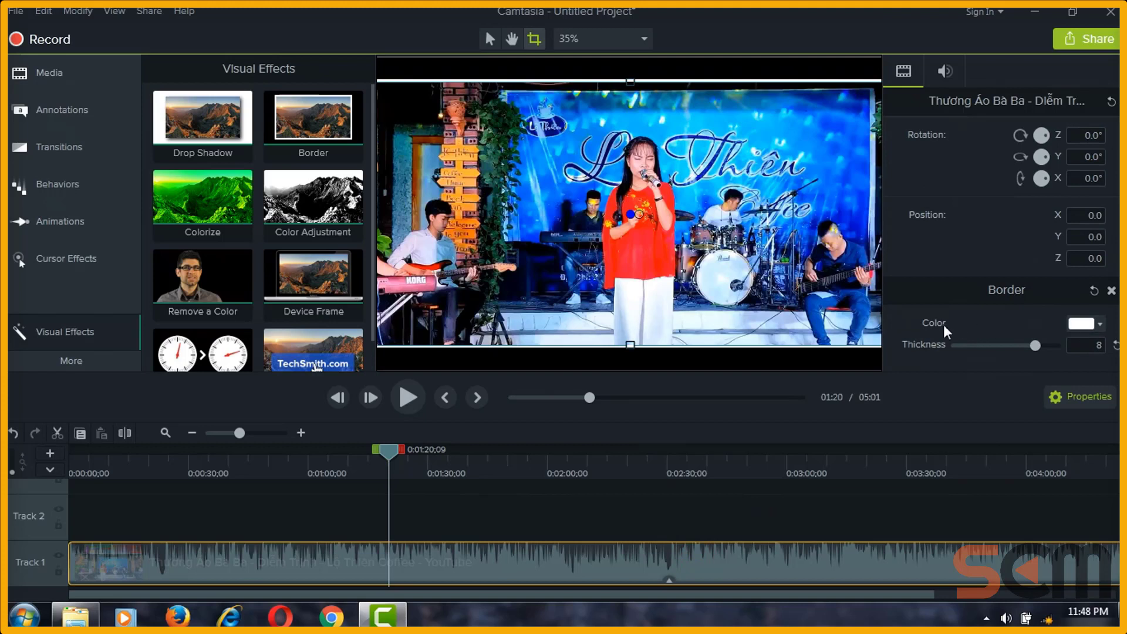
{"action": "left_click", "coordinate": [1102, 323]}
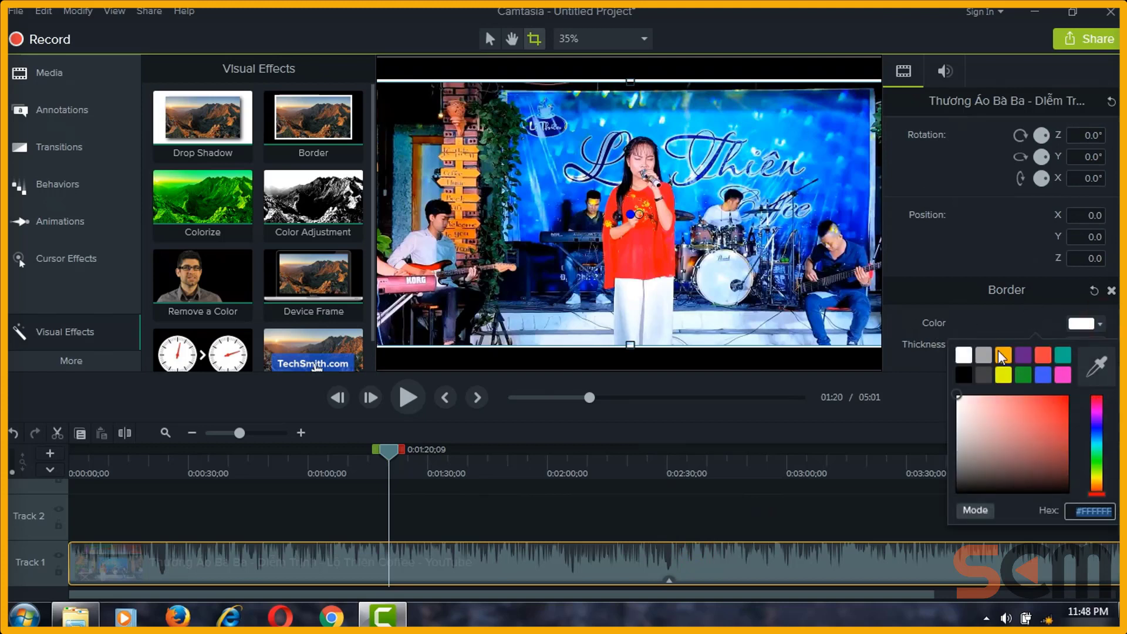
{"action": "left_click", "coordinate": [1003, 358]}
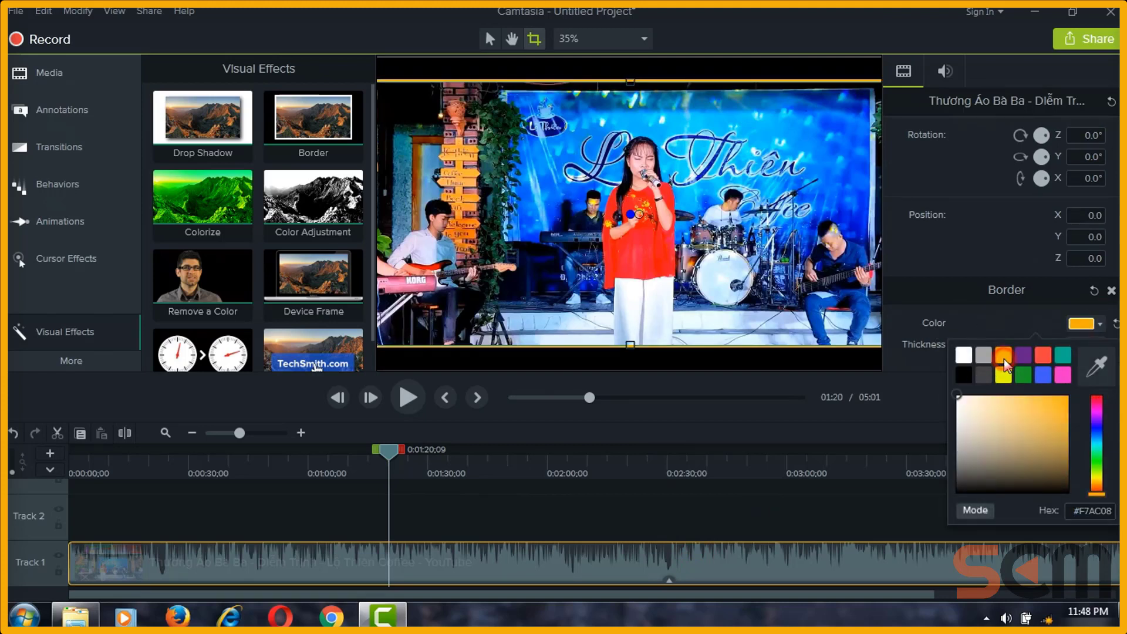
{"action": "left_click", "coordinate": [1096, 325]}
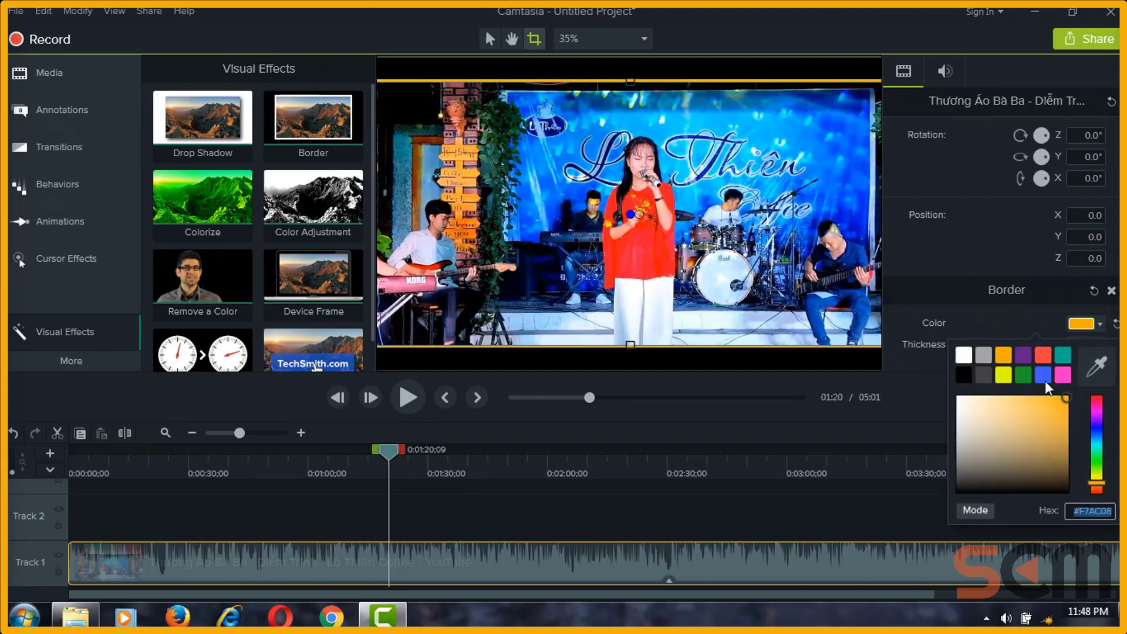
{"action": "left_click", "coordinate": [1003, 374]}
{"action": "left_click", "coordinate": [739, 516]}
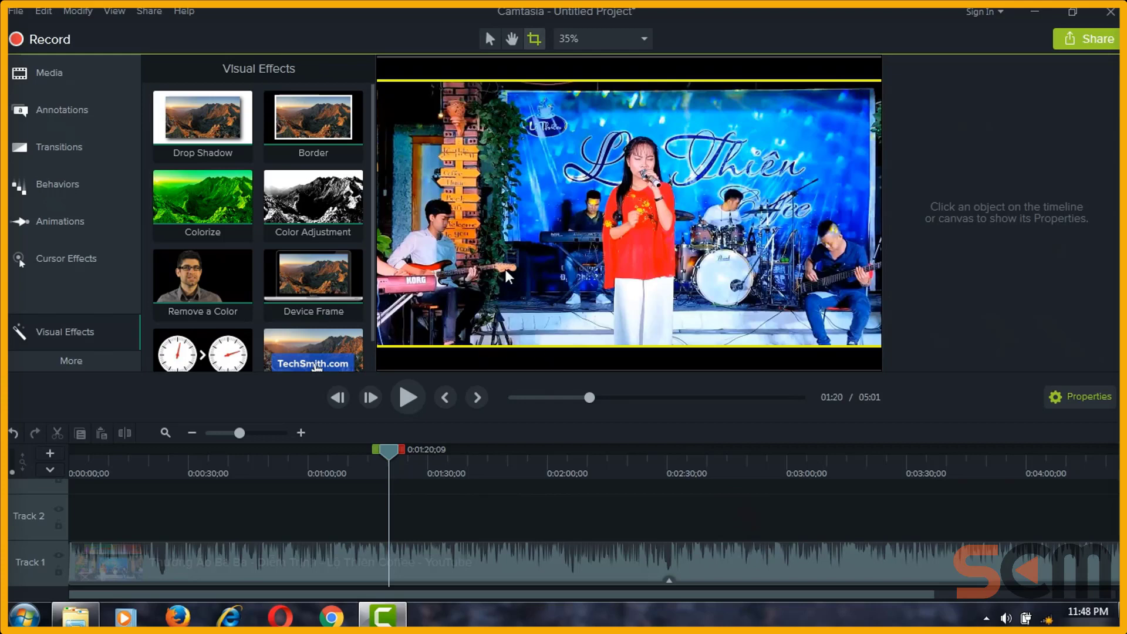
{"action": "left_click_drag", "start_coordinate": [393, 446], "coordinate": [359, 453]}
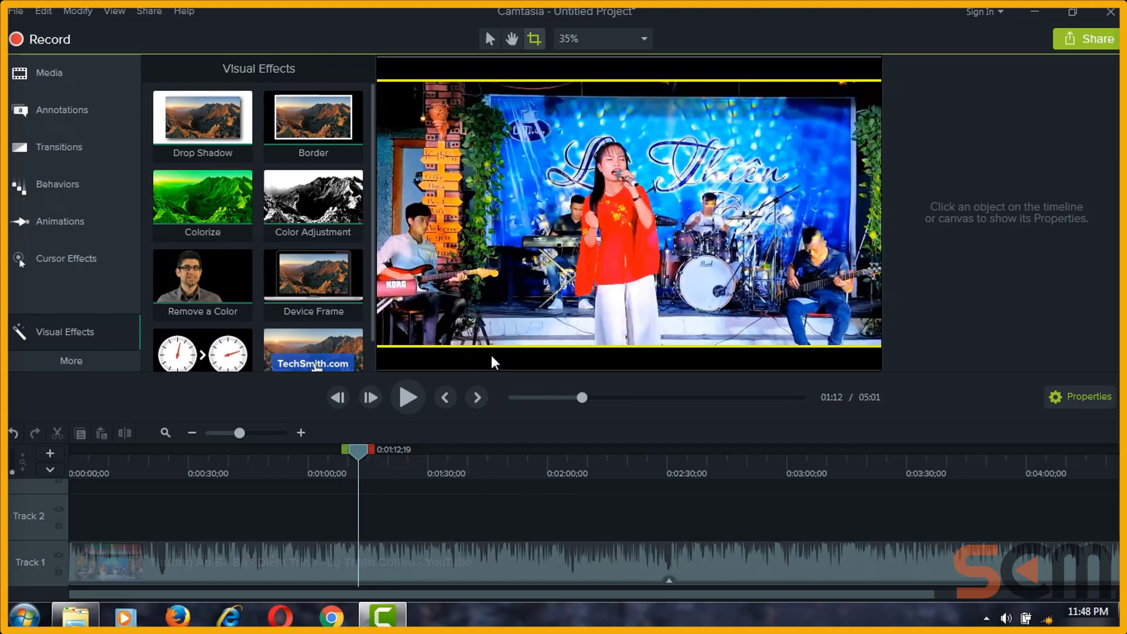
- Set the Track 1 video's border color to white and preview the result at about 2:19 and 1:05
{"action": "left_click", "coordinate": [648, 560]}
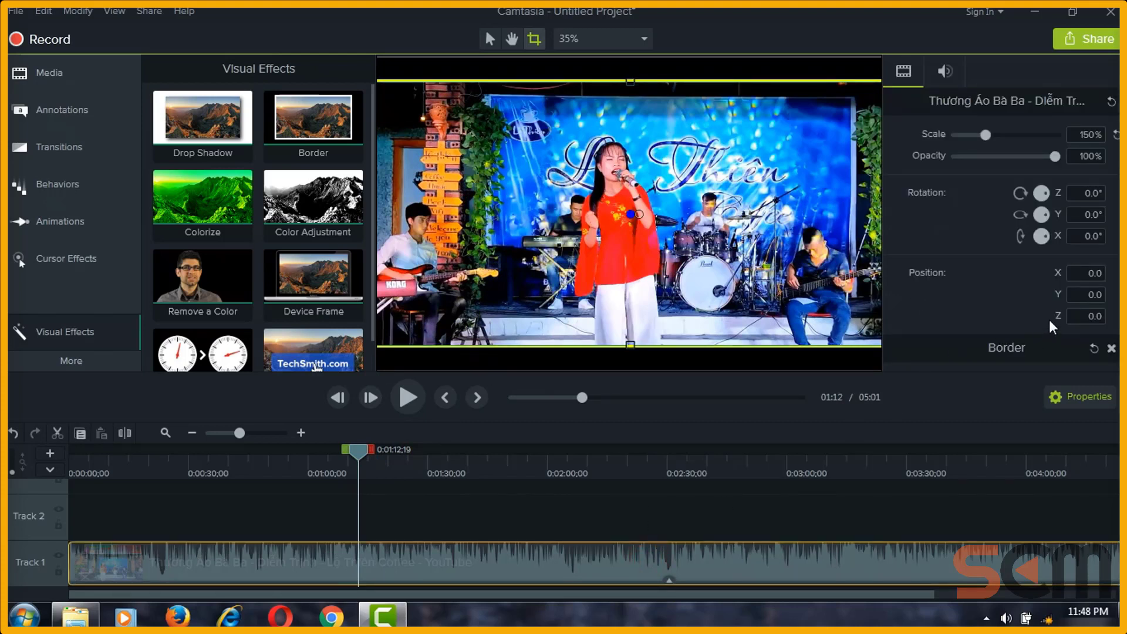
{"action": "scroll", "coordinate": [1048, 325], "scroll_direction": "down", "scroll_amount": 2}
{"action": "left_click", "coordinate": [1097, 324]}
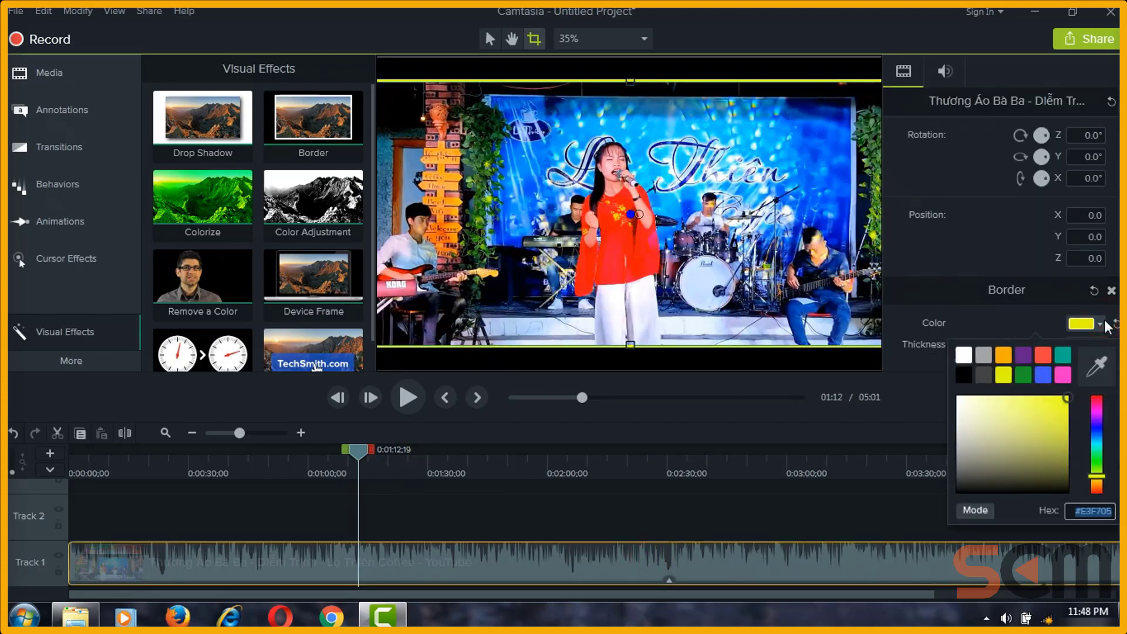
{"action": "left_click", "coordinate": [963, 356]}
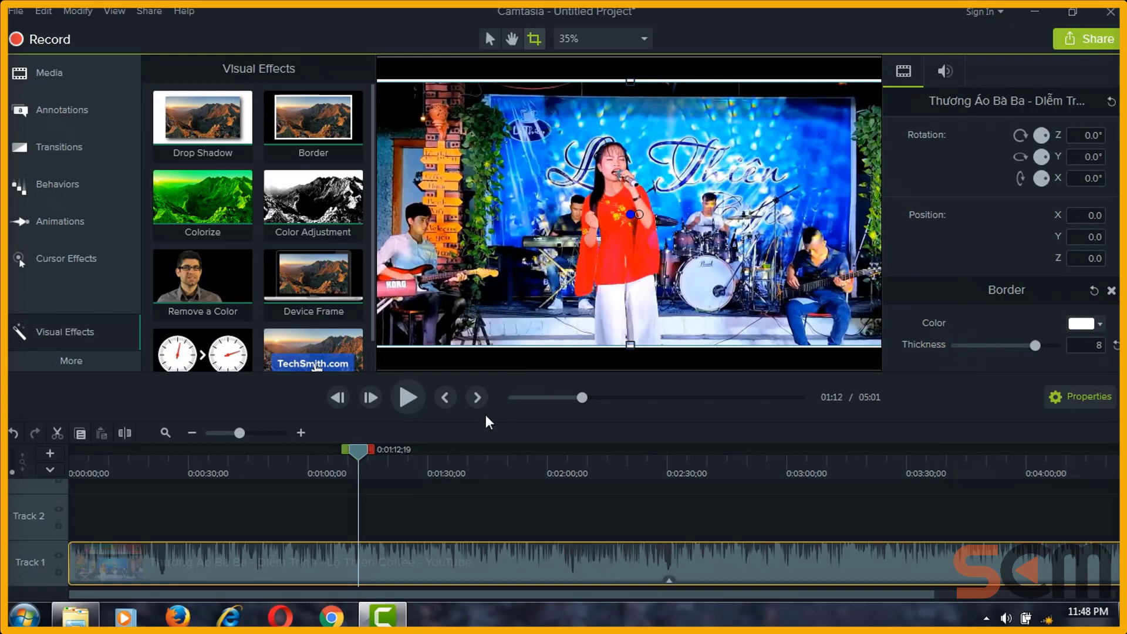
{"action": "left_click_drag", "start_coordinate": [191, 453], "coordinate": [626, 447]}
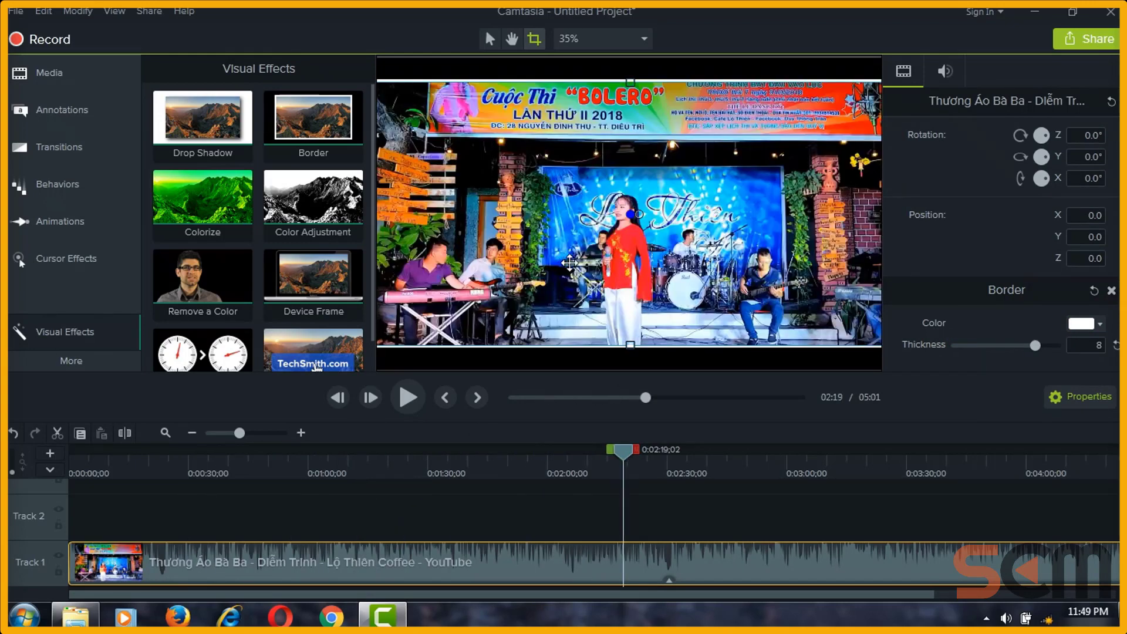
{"action": "left_click", "coordinate": [330, 472]}
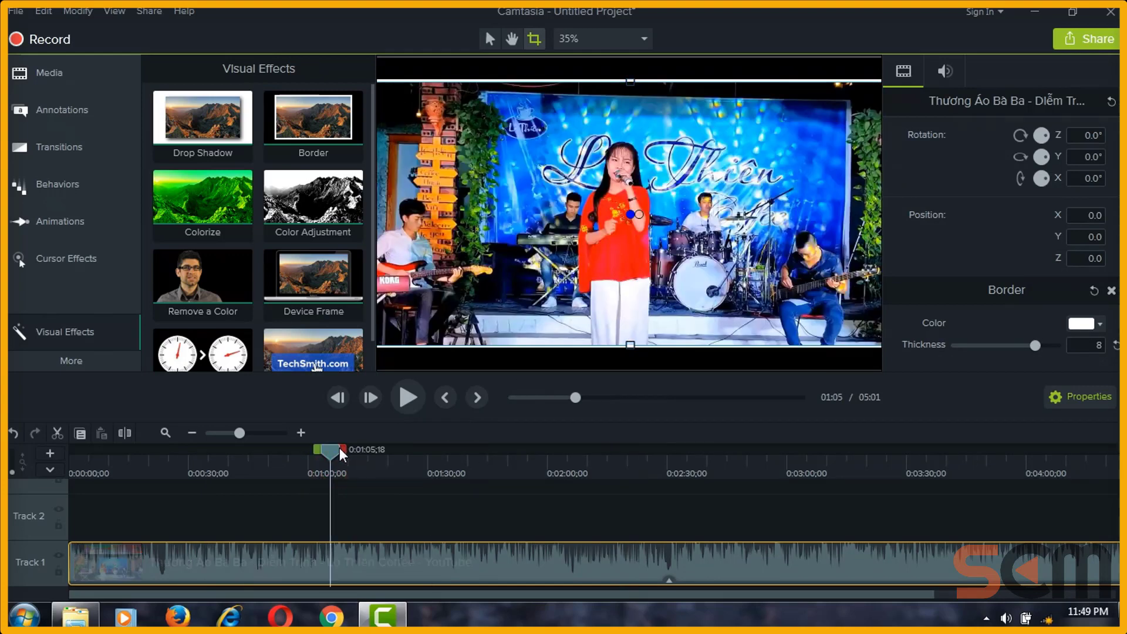
- Add a second copy of the "Thương Áo Bà Ba" video from the Media Bin to Track 2, starting at about 1:34
{"action": "left_click_drag", "start_coordinate": [340, 447], "coordinate": [444, 451]}
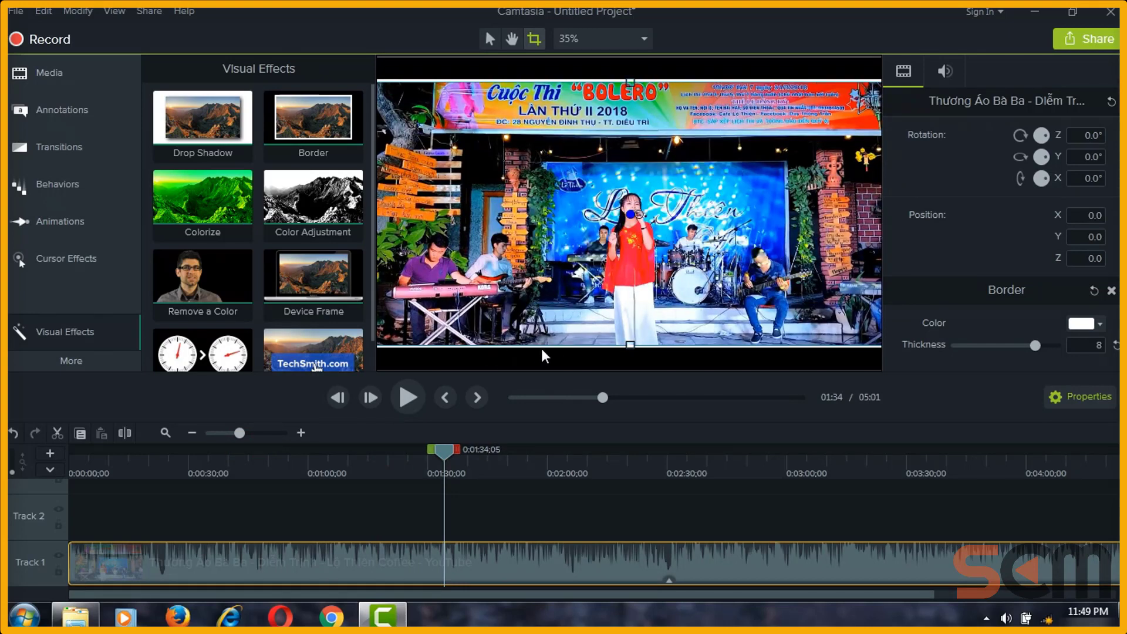
{"action": "left_click", "coordinate": [88, 77]}
{"action": "right_click", "coordinate": [210, 151]}
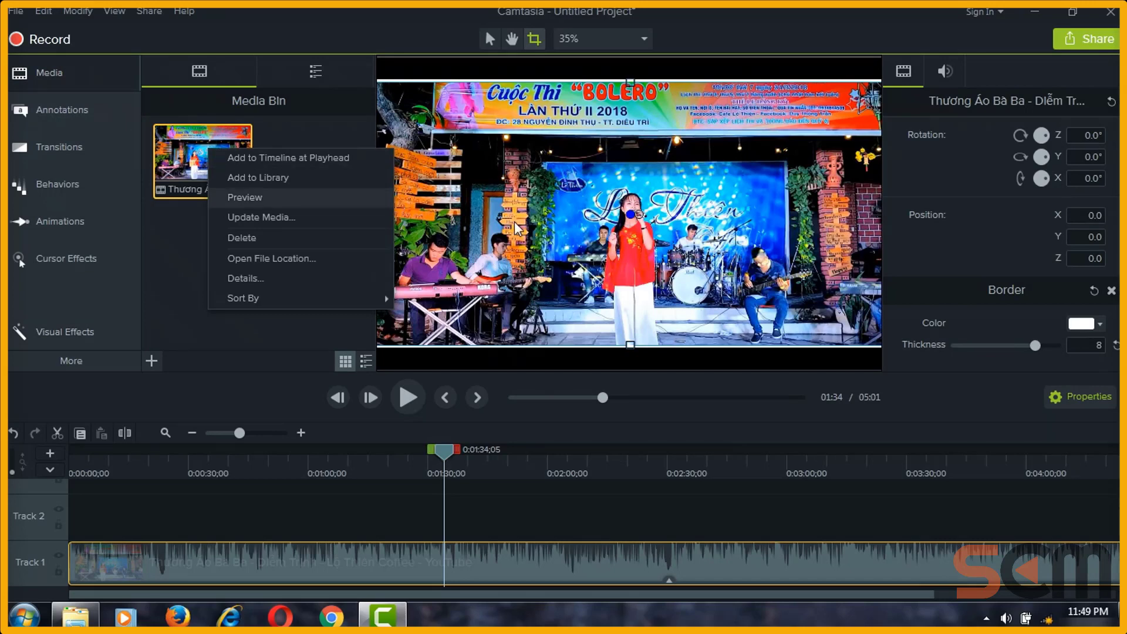
{"action": "left_click", "coordinate": [297, 159]}
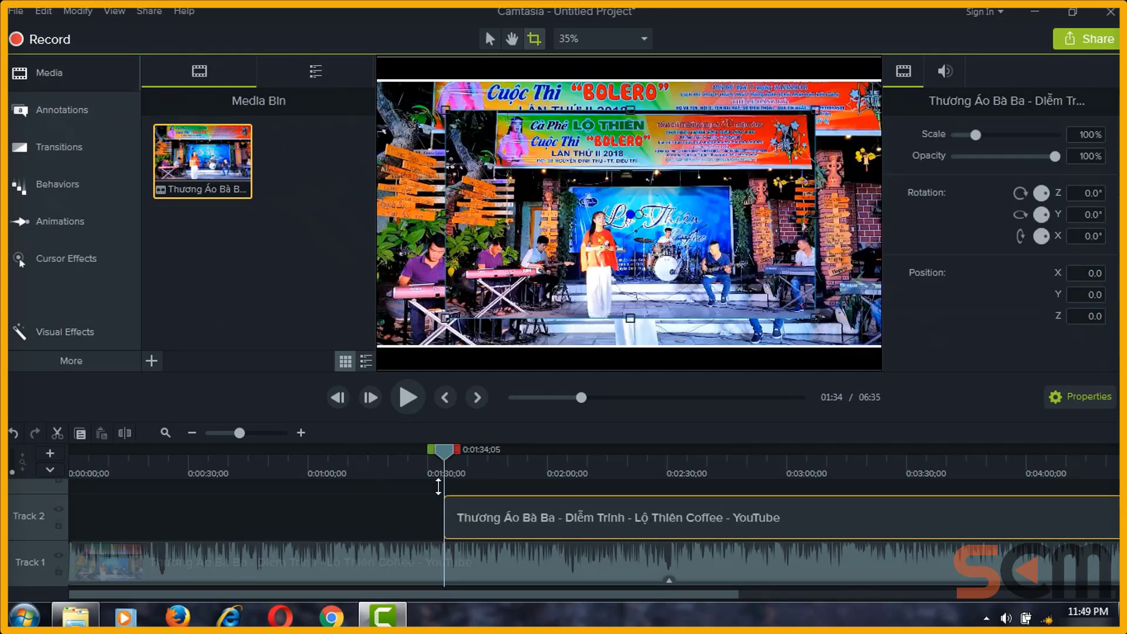
- Scale the Track 2 copy to fit the canvas with the playhead at about 1:57
{"action": "left_click", "coordinate": [538, 470]}
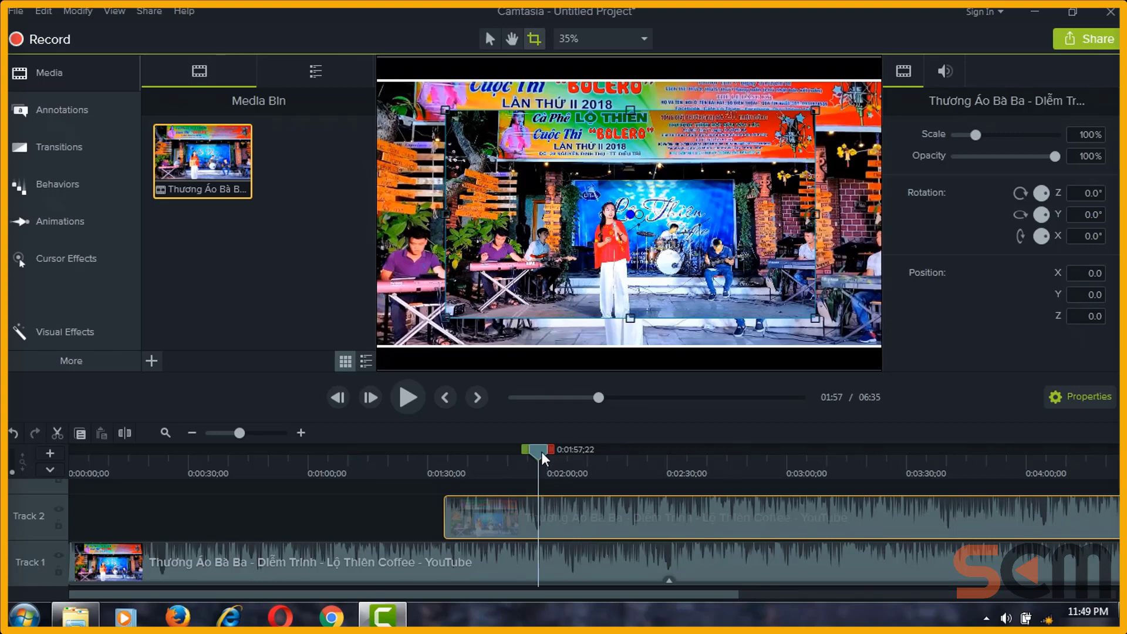
{"action": "left_click", "coordinate": [392, 521]}
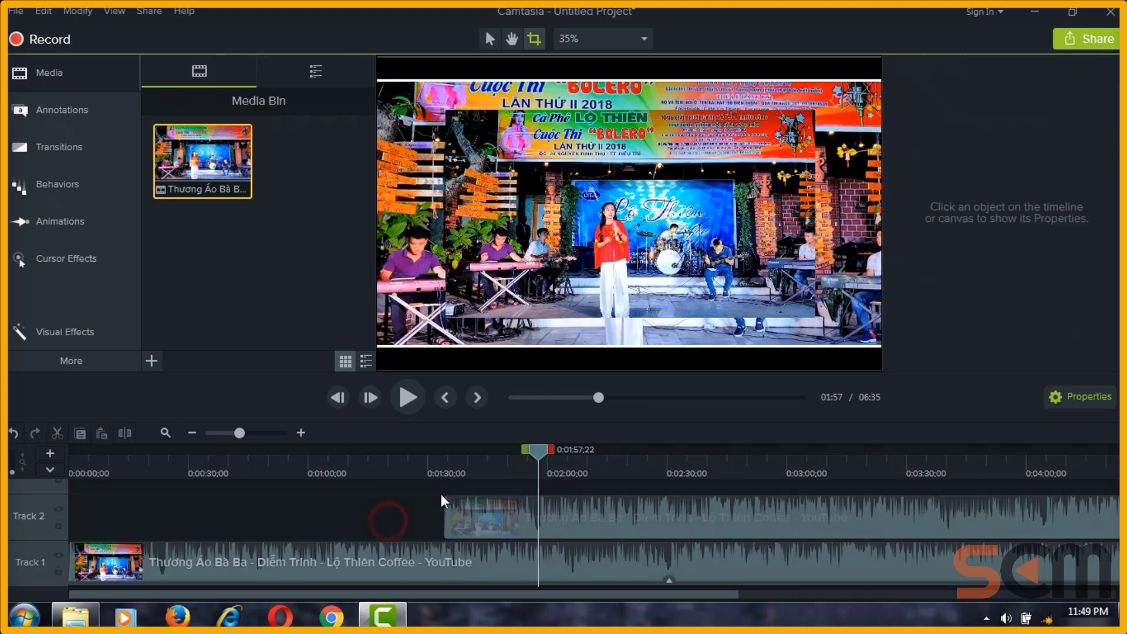
{"action": "left_click", "coordinate": [481, 500]}
{"action": "right_click", "coordinate": [631, 225]}
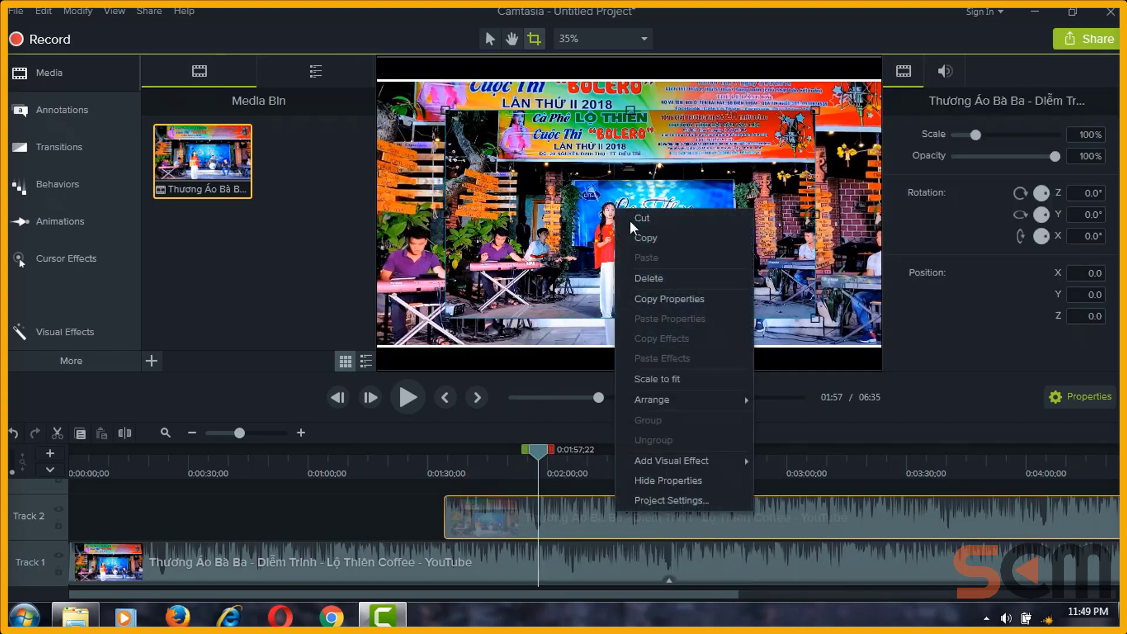
{"action": "left_click", "coordinate": [657, 380]}
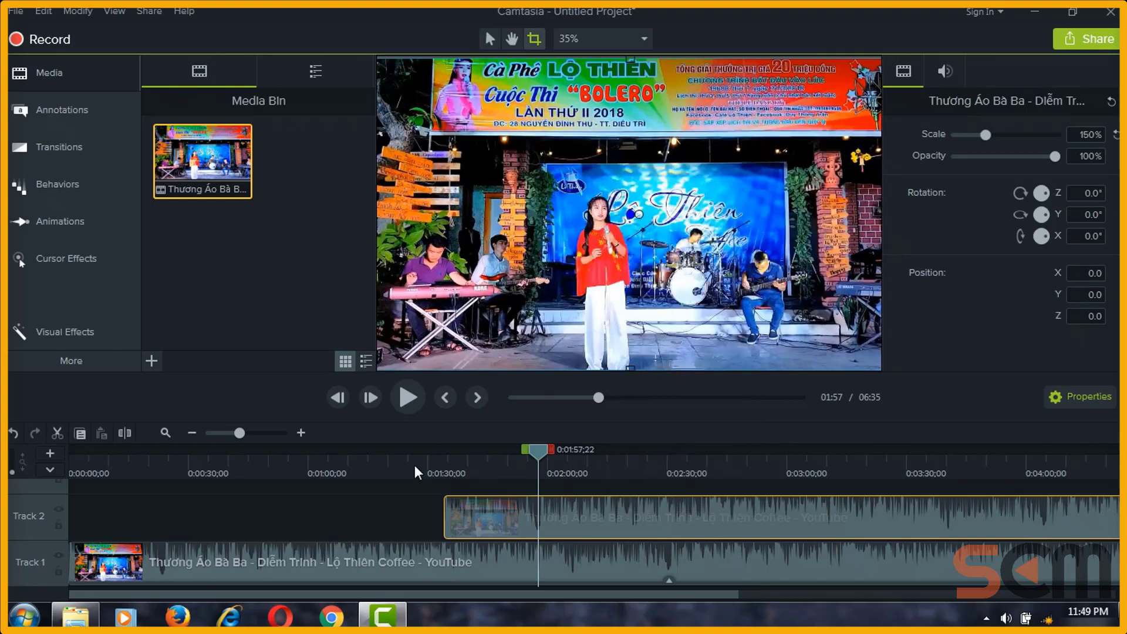
- Compare the cropped, bordered Track 1 video with the full-frame Track 2 copy by scrubbing between about 0:49 and 1:58
{"action": "left_click", "coordinate": [388, 462]}
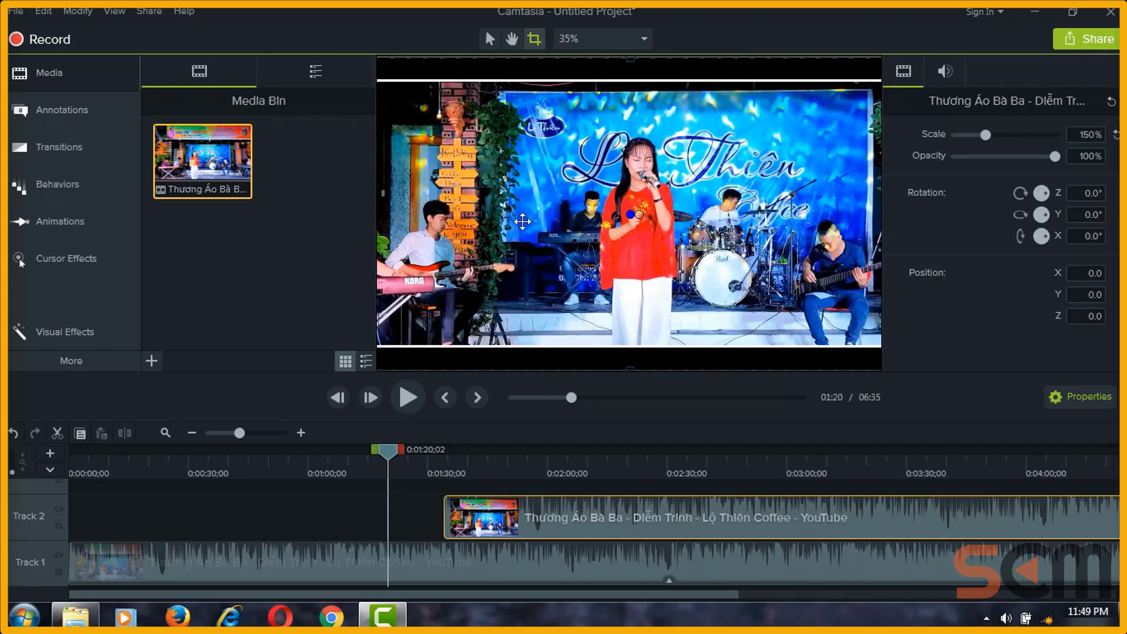
{"action": "left_click_drag", "start_coordinate": [385, 454], "coordinate": [512, 459]}
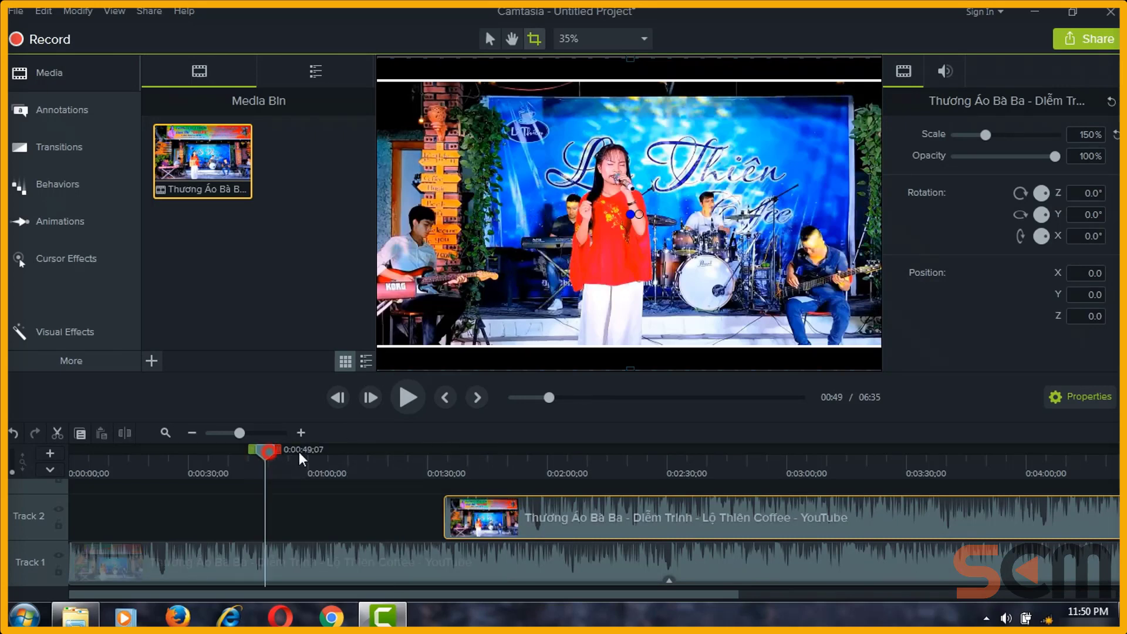
{"action": "left_click", "coordinate": [364, 456]}
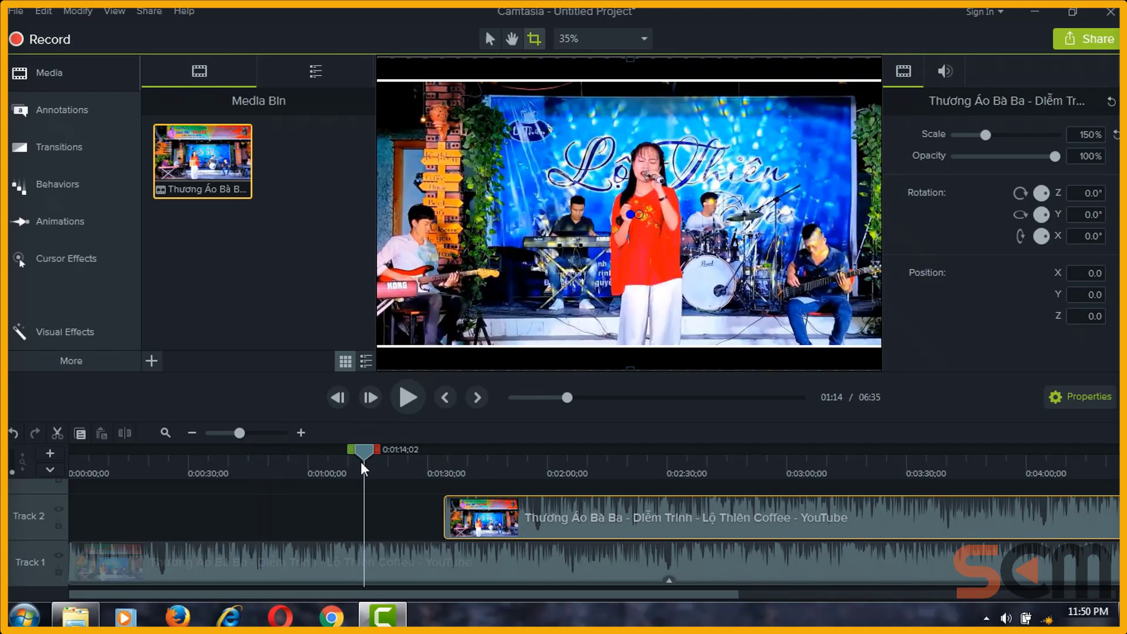
{"action": "left_click_drag", "start_coordinate": [364, 456], "coordinate": [418, 456]}
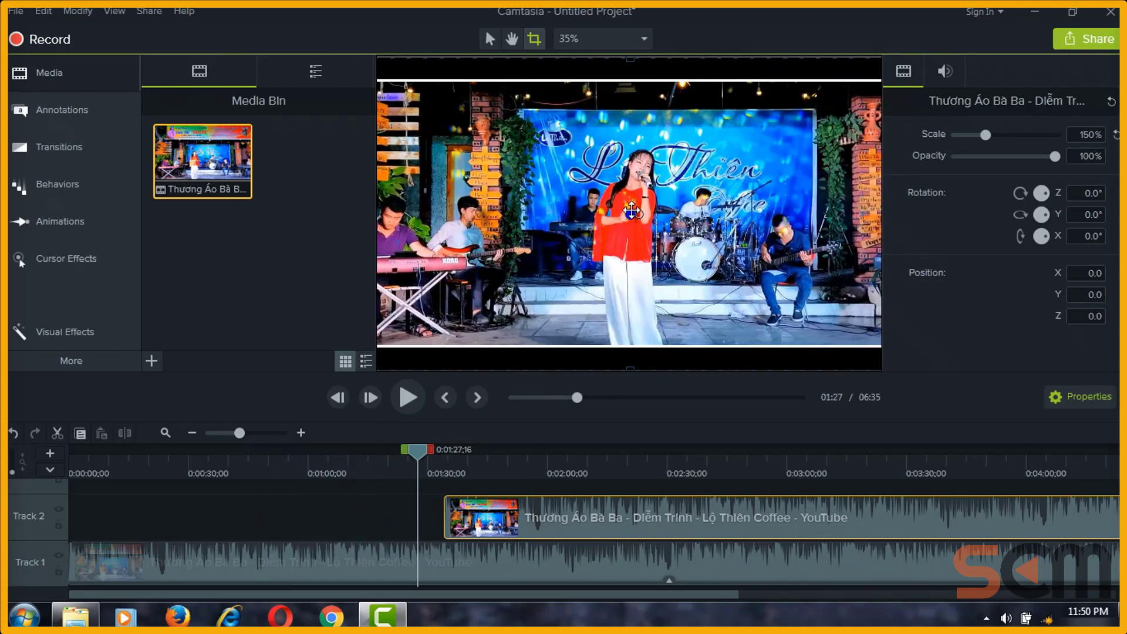
{"action": "left_click_drag", "start_coordinate": [421, 453], "coordinate": [541, 453]}
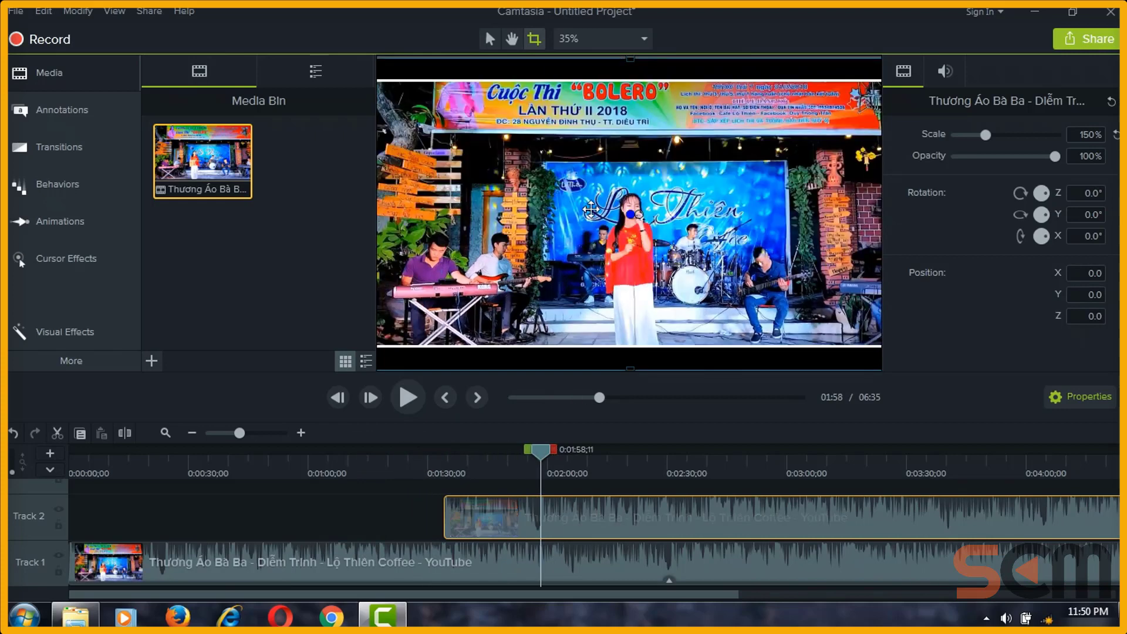
{"action": "left_click", "coordinate": [387, 464]}
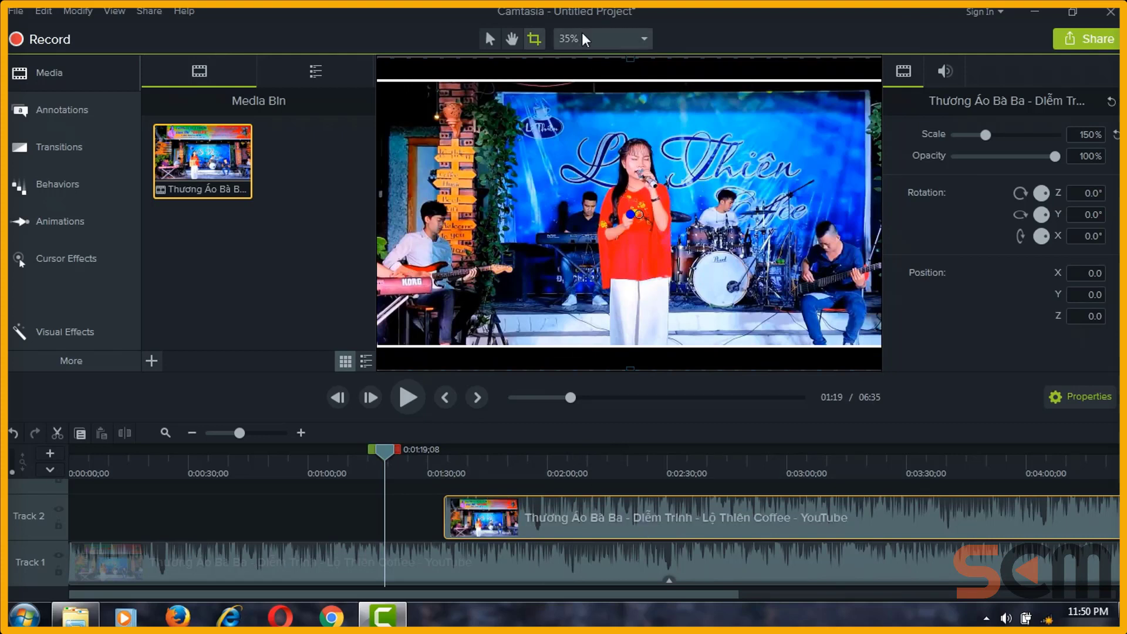
- Move the Track 2 copy to start at 0:00 for comparison at about 1:19, and remove it from the timeline
{"action": "left_click", "coordinate": [93, 331]}
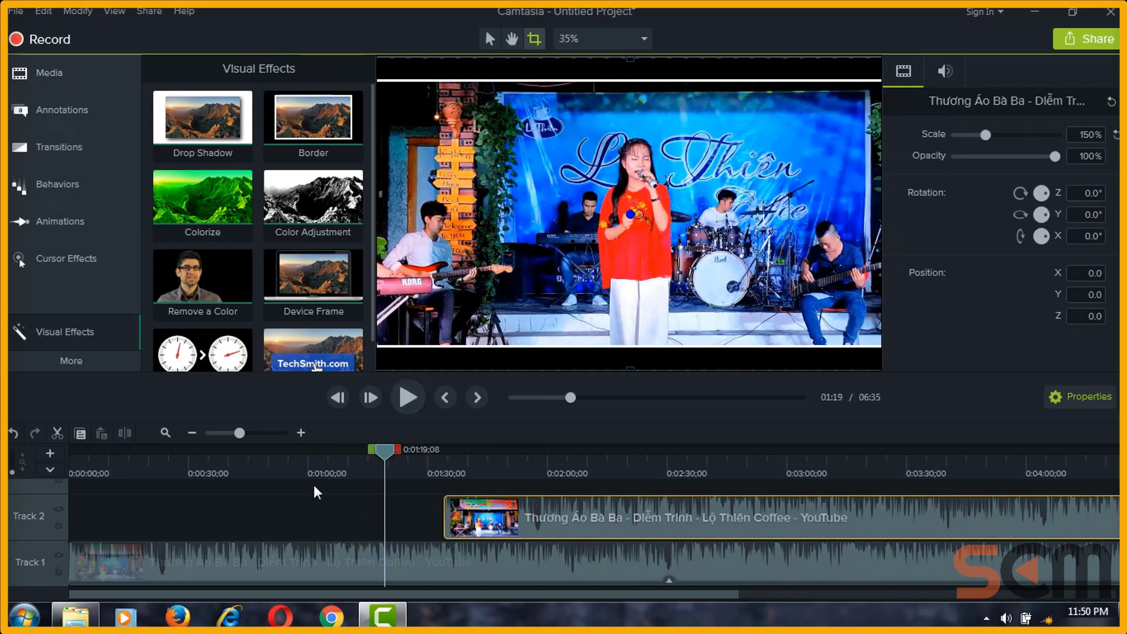
{"action": "left_click_drag", "start_coordinate": [536, 510], "coordinate": [537, 510]}
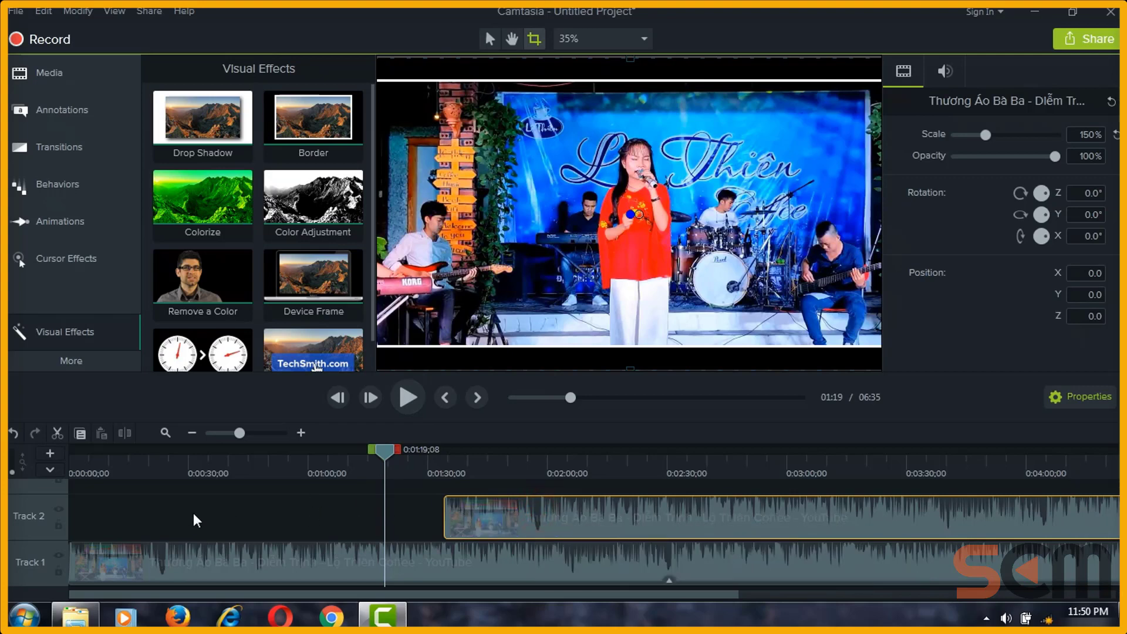
{"action": "left_click_drag", "start_coordinate": [429, 518], "coordinate": [228, 527]}
{"action": "right_click", "coordinate": [443, 508]}
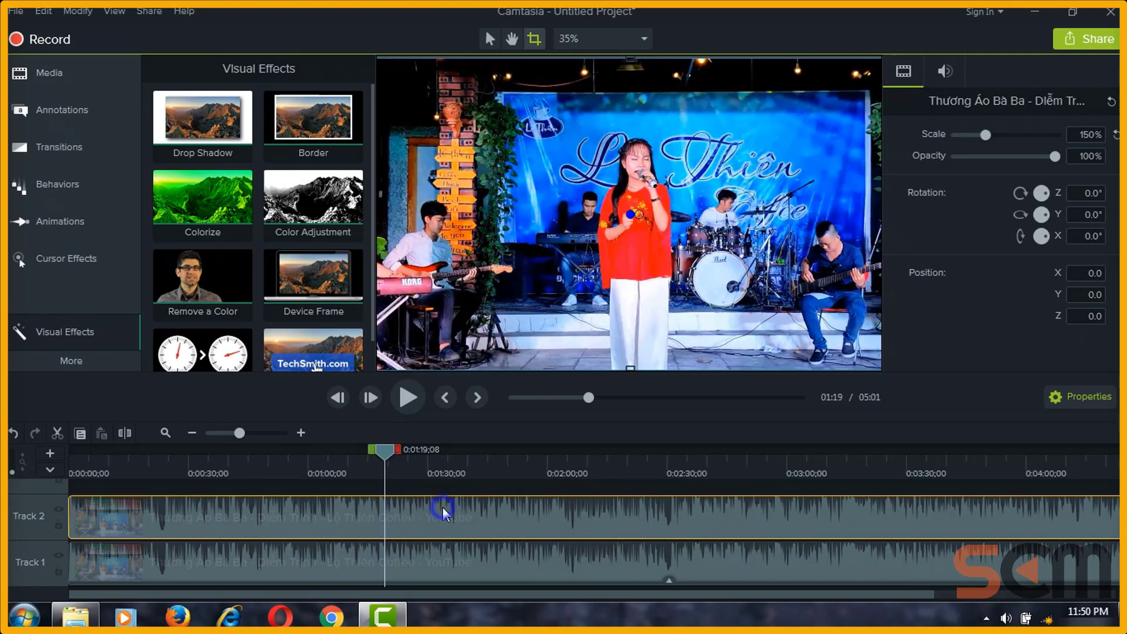
{"action": "left_click", "coordinate": [513, 223]}
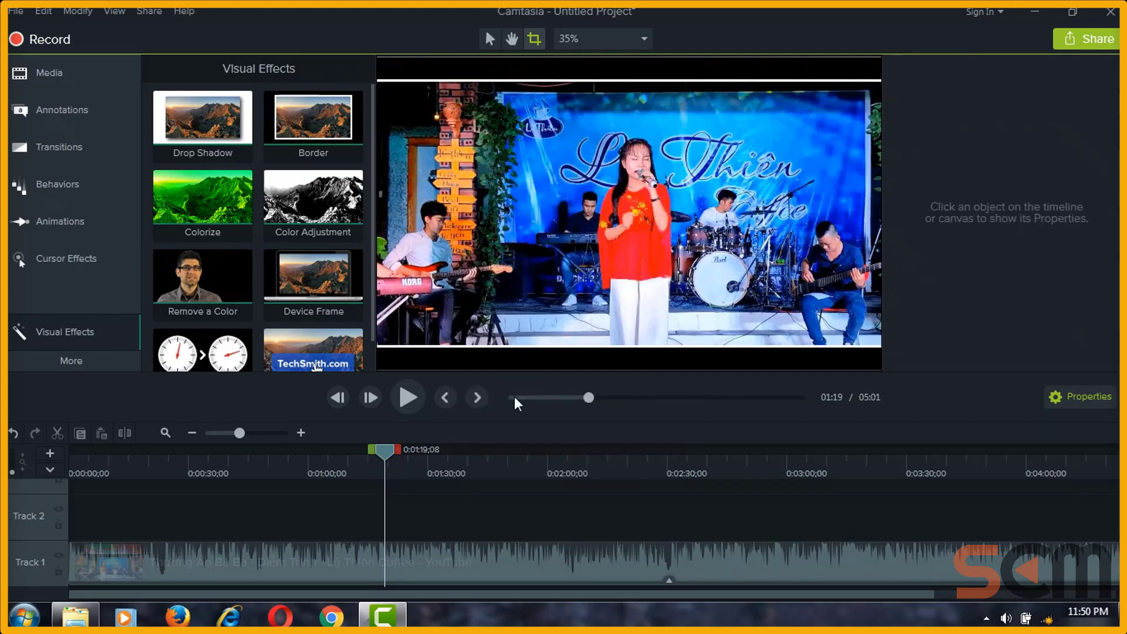
- Preview the bordered Track 1 video at about 2:20, and play it back from about 1:20
{"action": "left_click", "coordinate": [478, 473]}
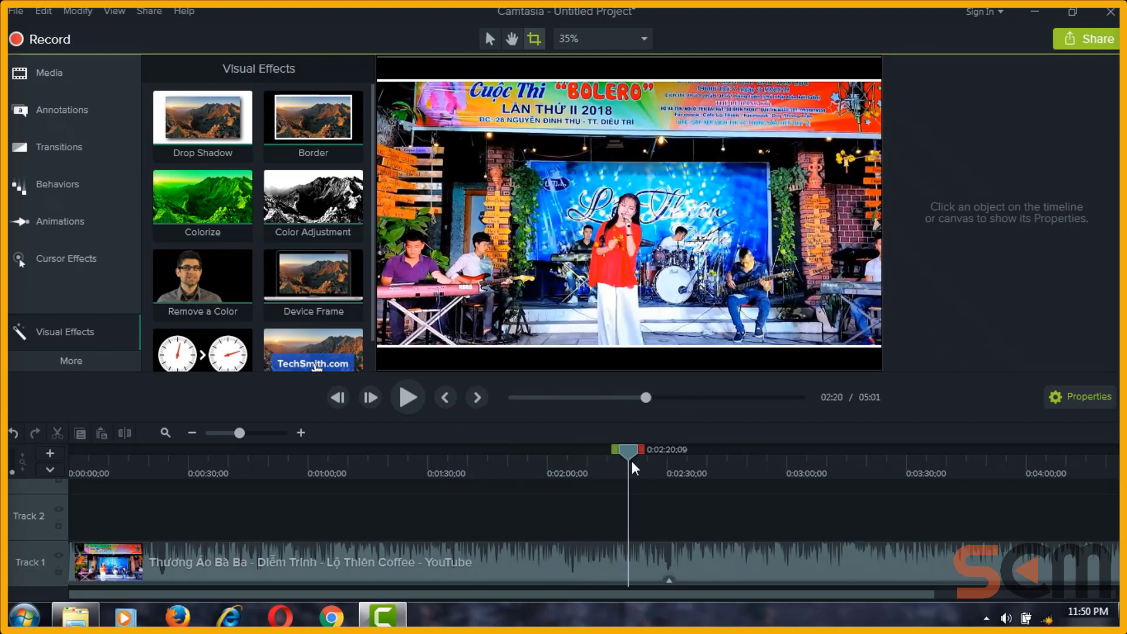
{"action": "left_click", "coordinate": [392, 464]}
{"action": "left_click_drag", "start_coordinate": [403, 460], "coordinate": [391, 460]}
{"action": "left_click", "coordinate": [407, 397]}
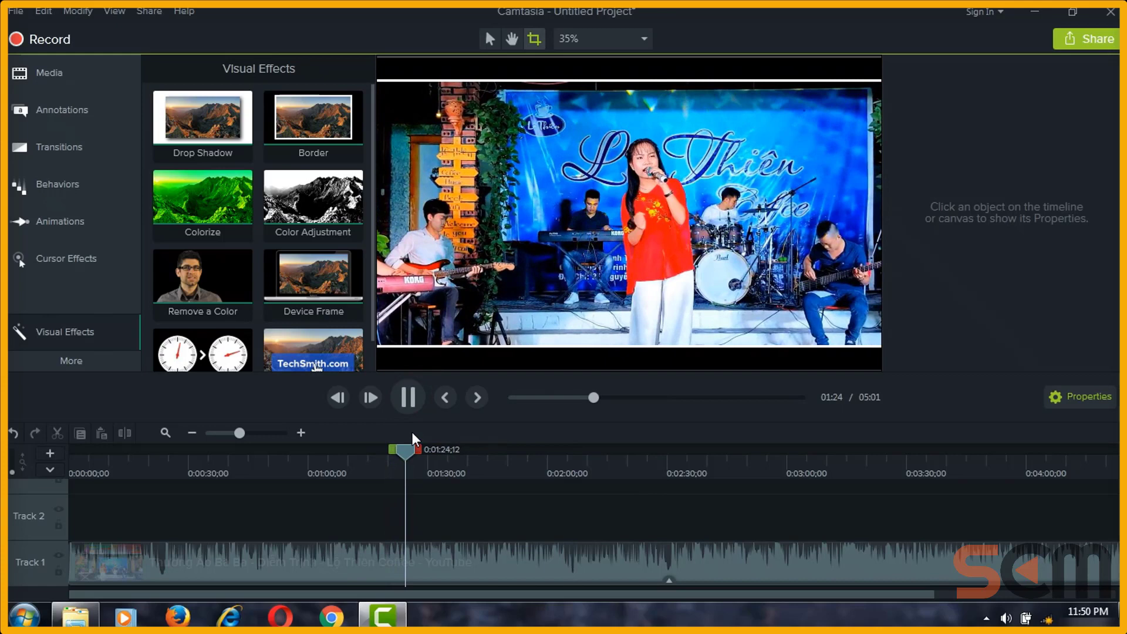
{"action": "left_click", "coordinate": [409, 397]}
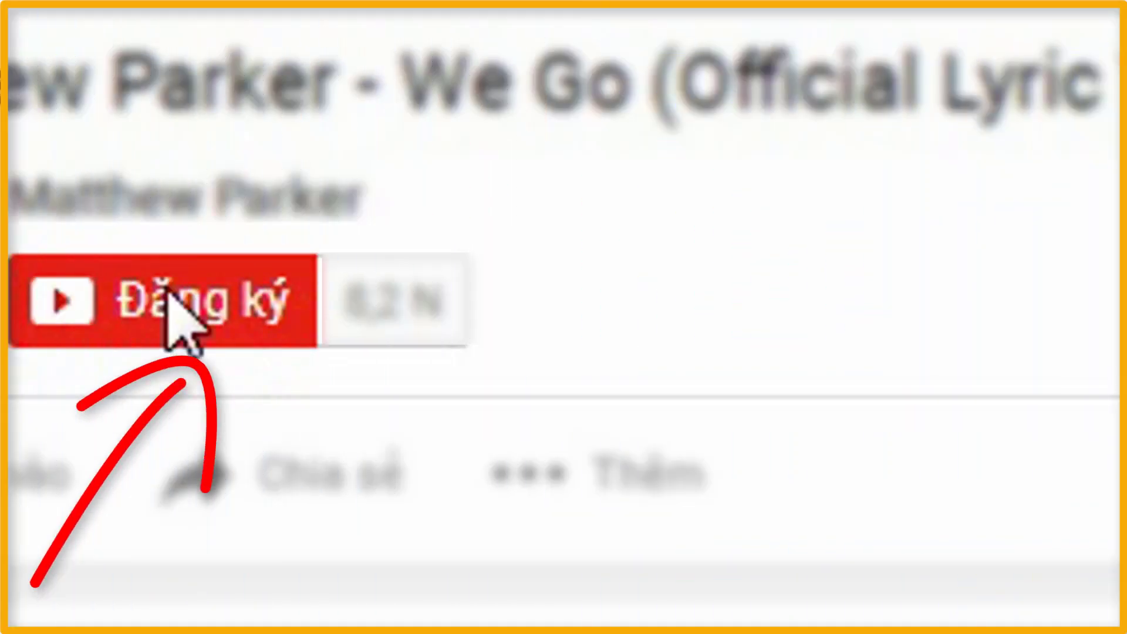
{"action": "left_click", "coordinate": [147, 308]}
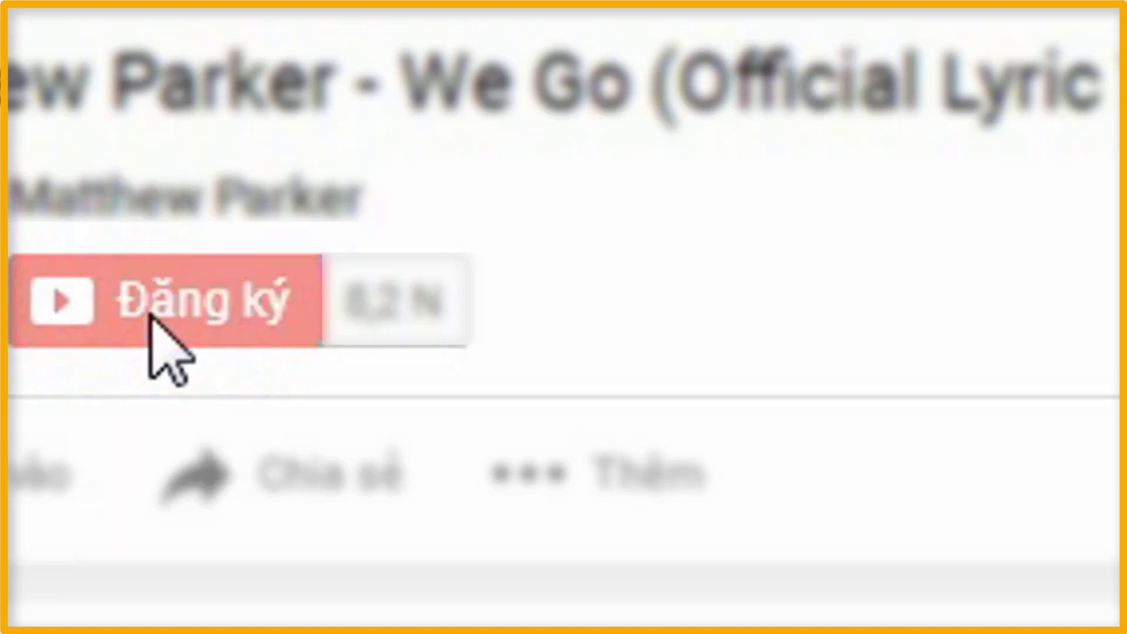